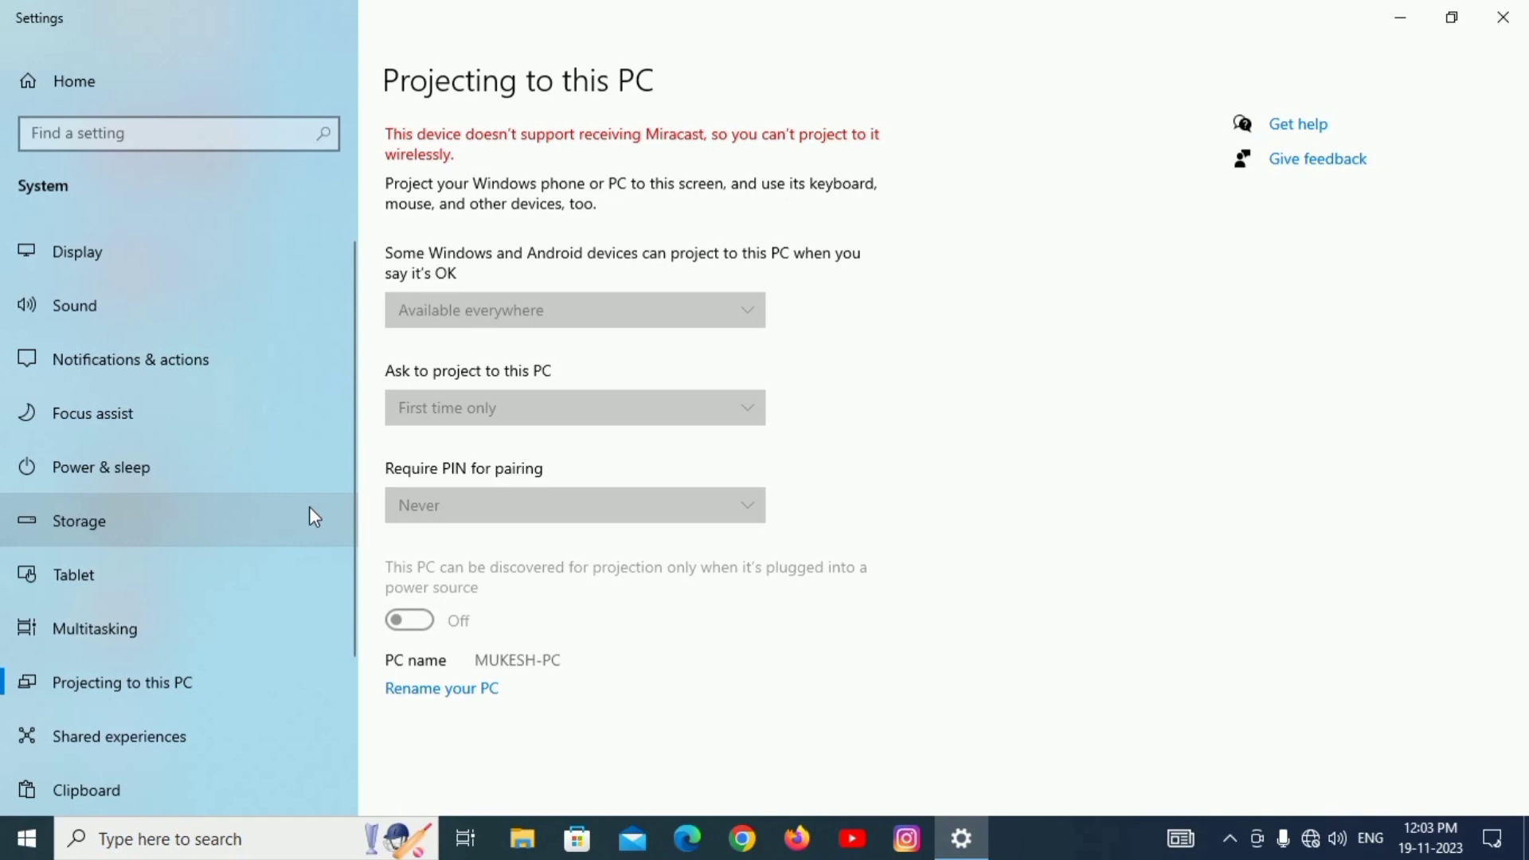
# Minimize Settings, open Device Manager full screen and expand the network adapters category.
pyautogui.click(1395, 14)
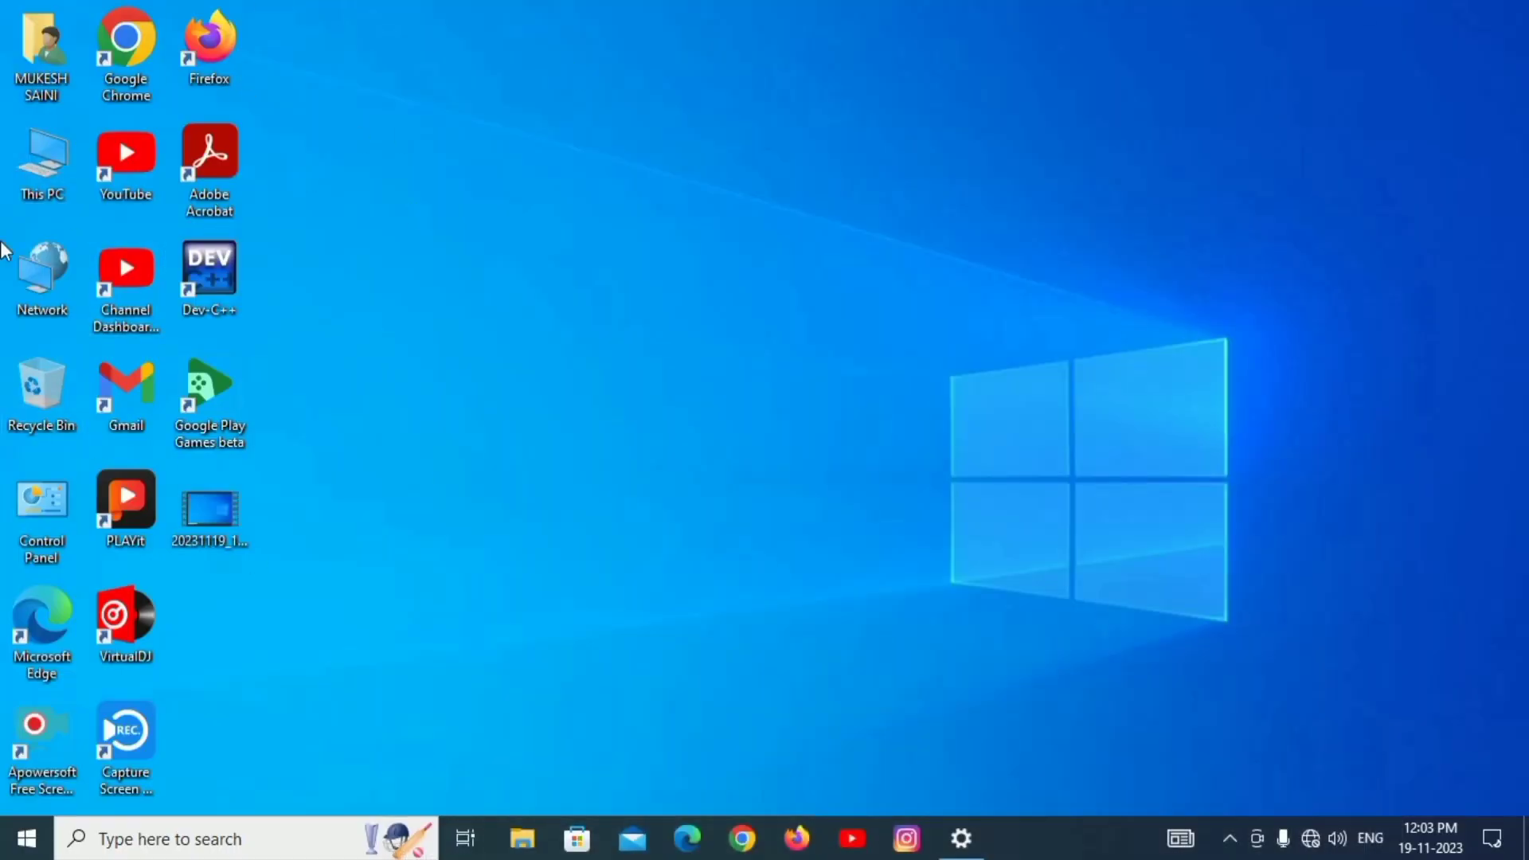
pyautogui.rightClick(6, 856)
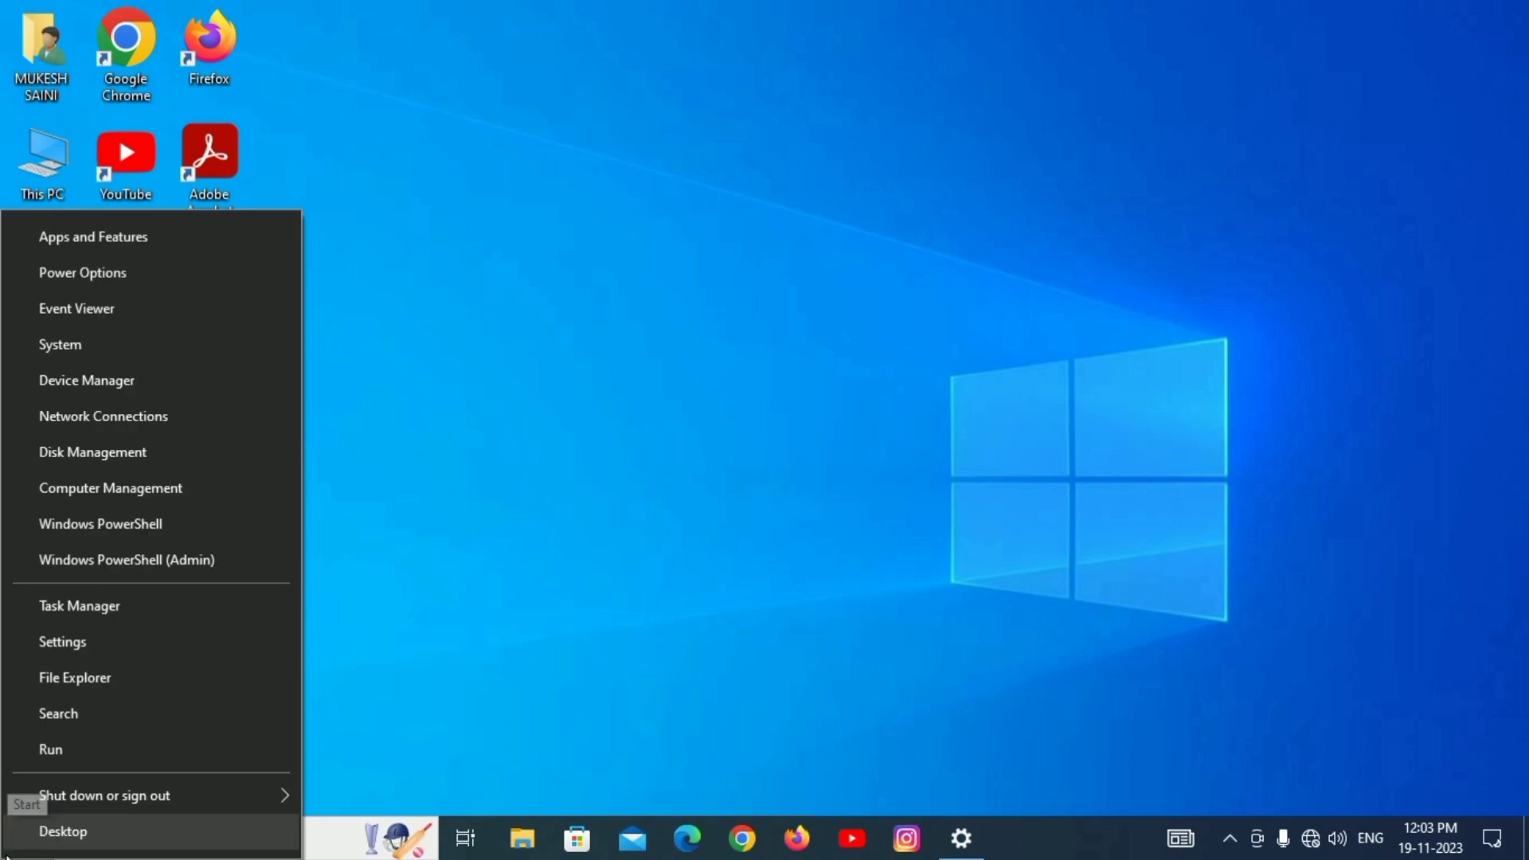
pyautogui.click(124, 382)
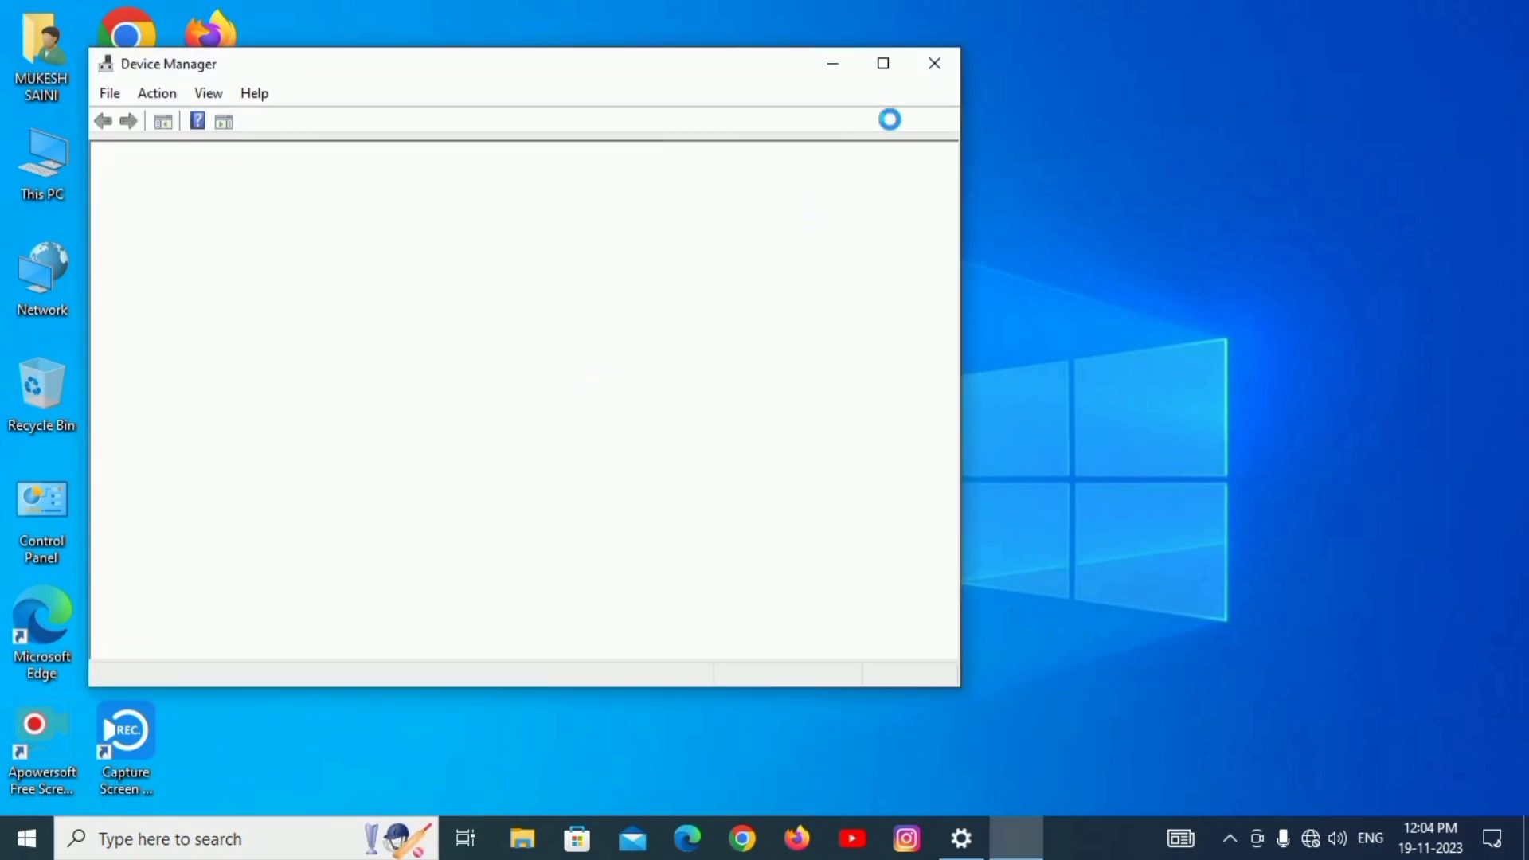
pyautogui.click(884, 64)
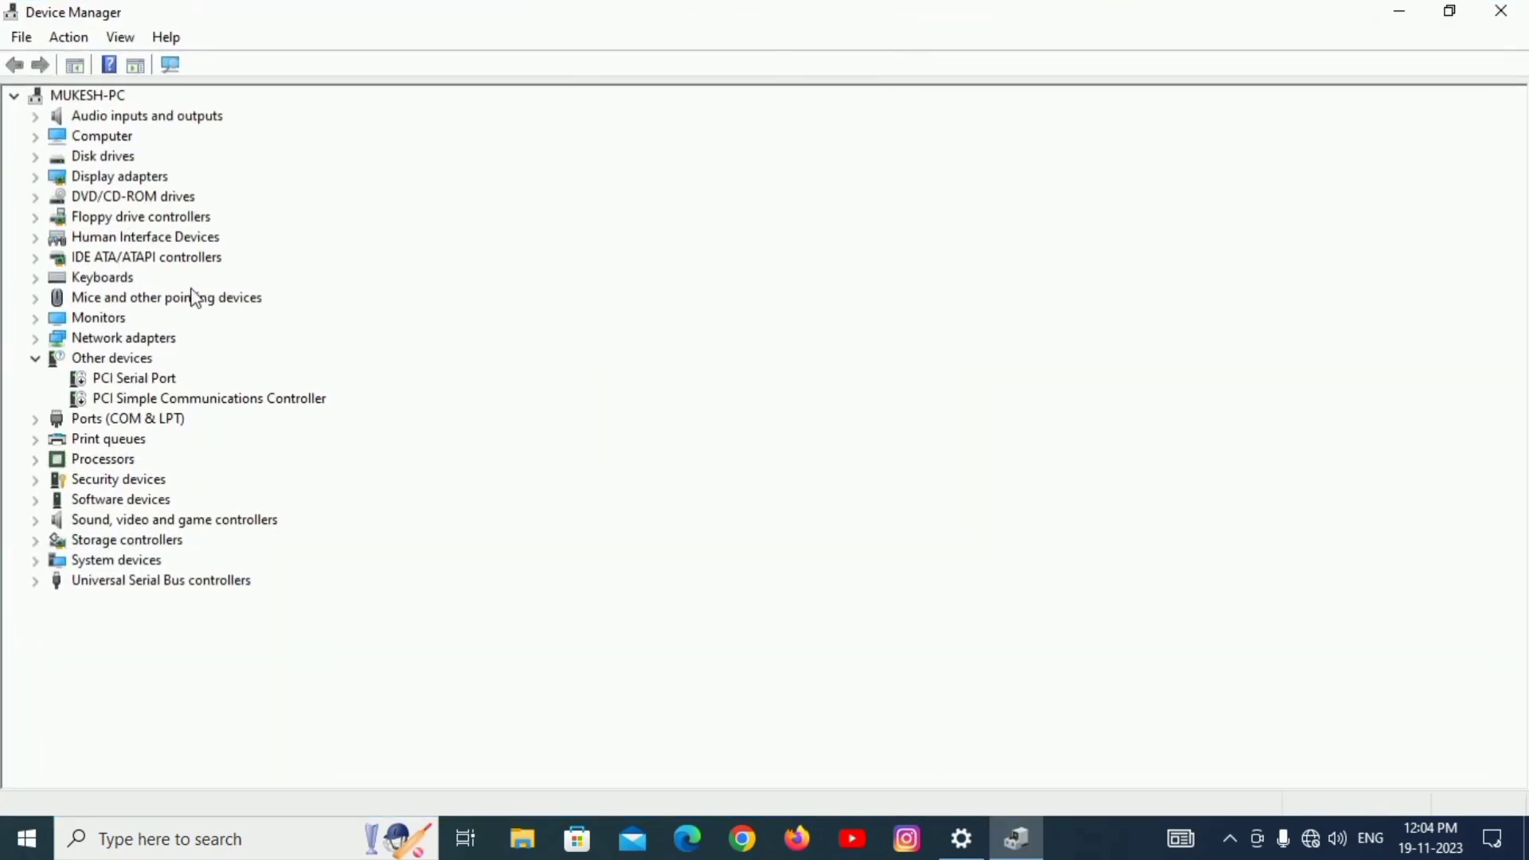
pyautogui.doubleClick(96, 344)
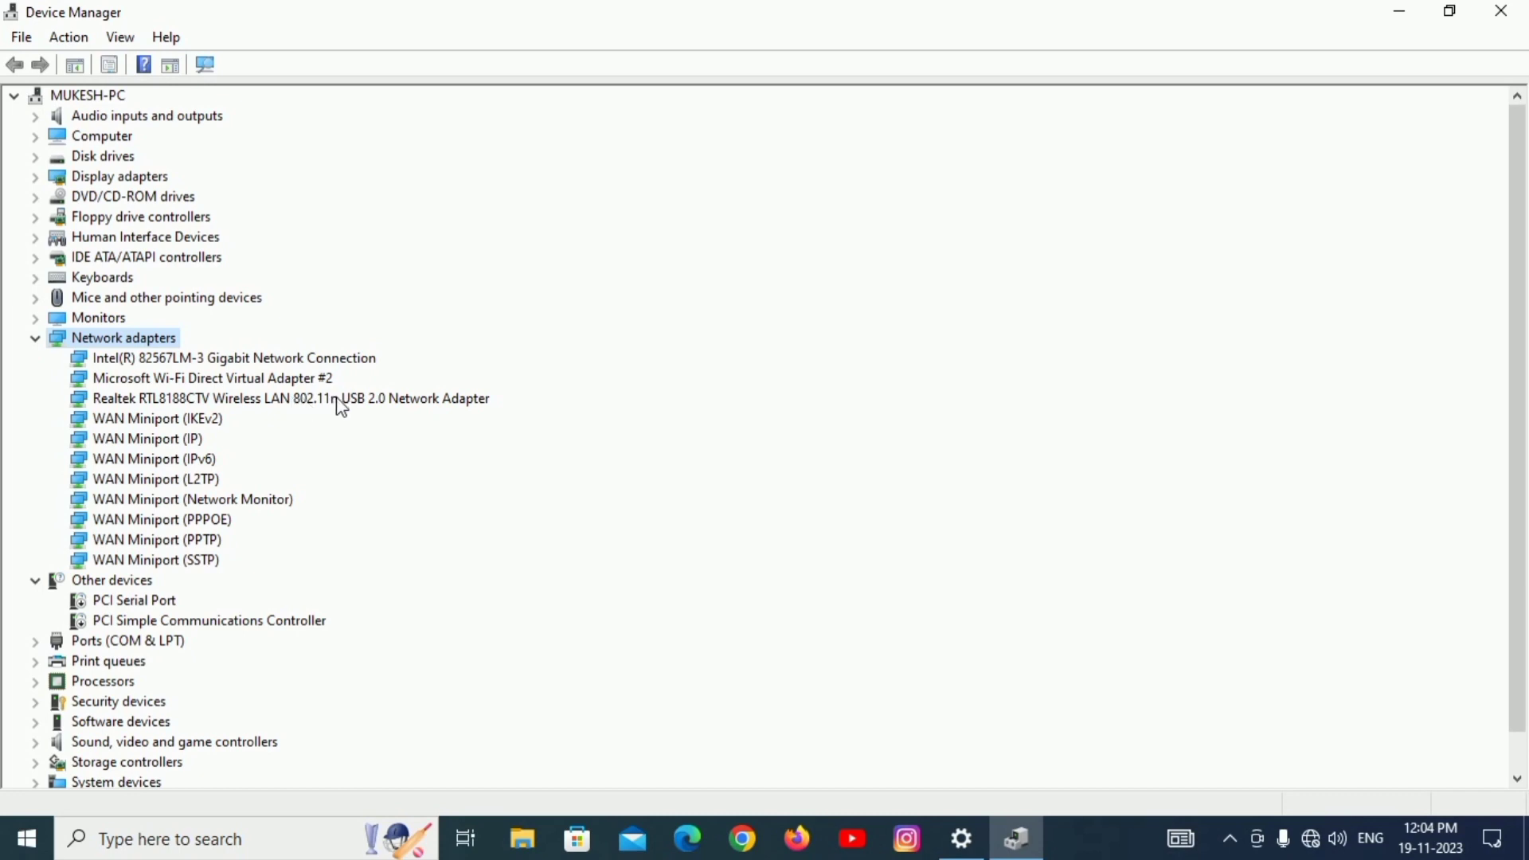
# Reinstall the Realtek RTL8188CTV Wireless LAN 802.11n USB 2.0 adapter driver from the computer's list of available drivers, and close Device Manager.
pyautogui.rightClick(261, 401)
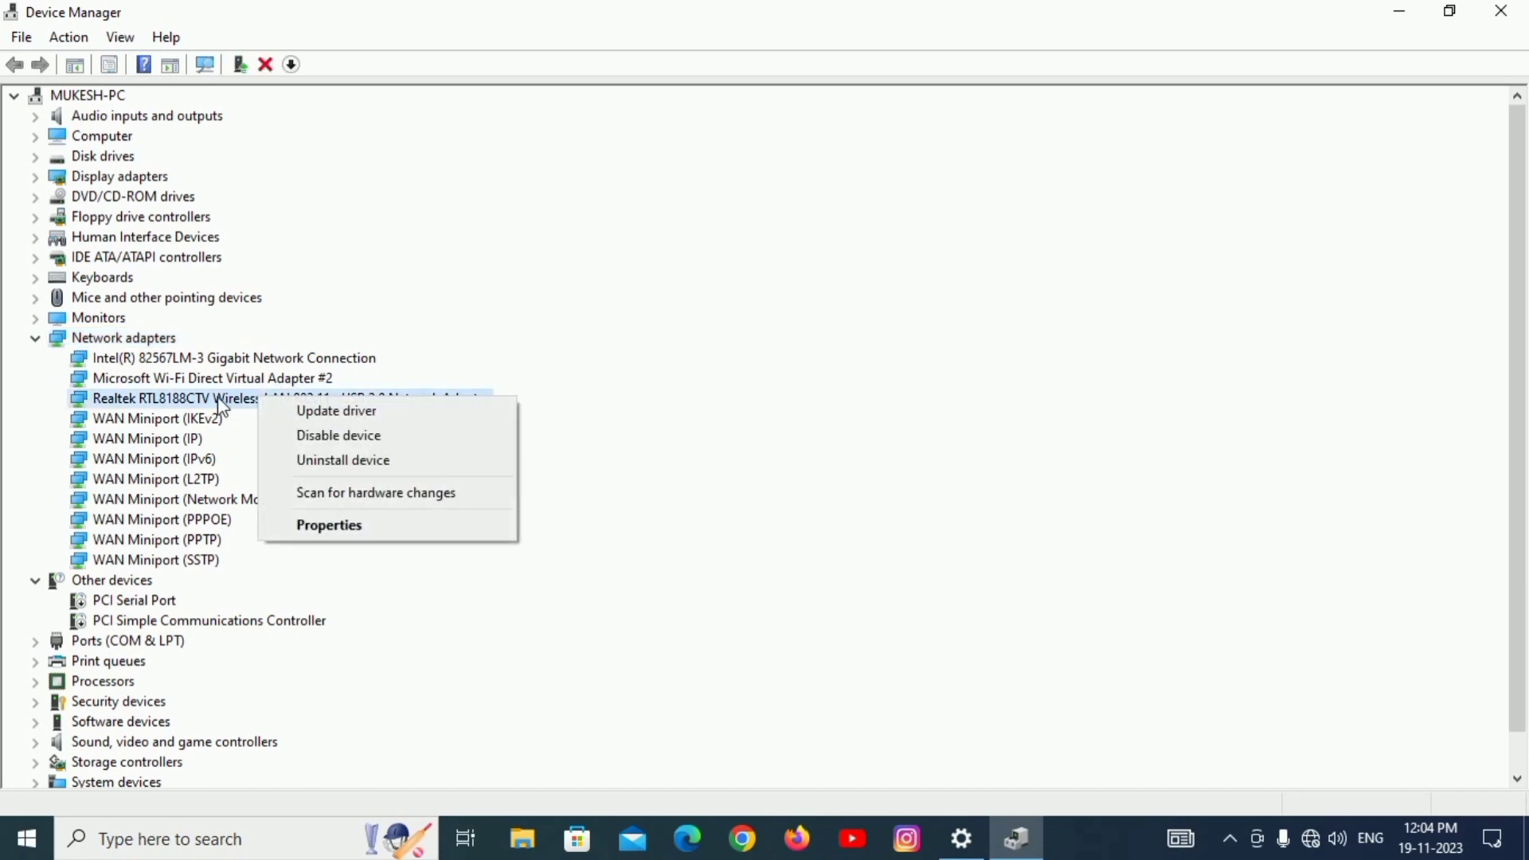
pyautogui.click(348, 412)
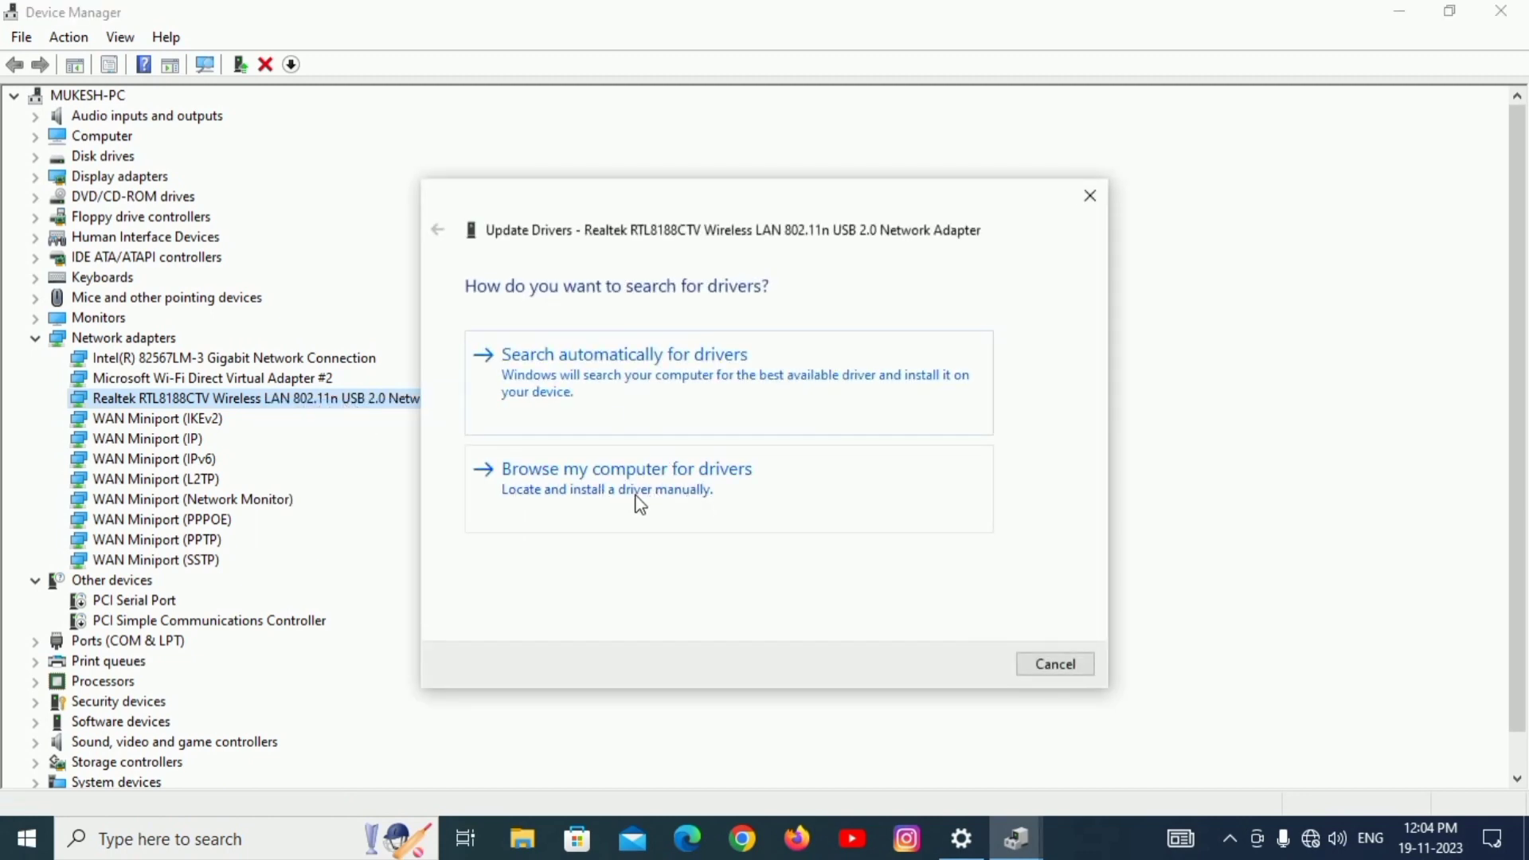
pyautogui.click(748, 504)
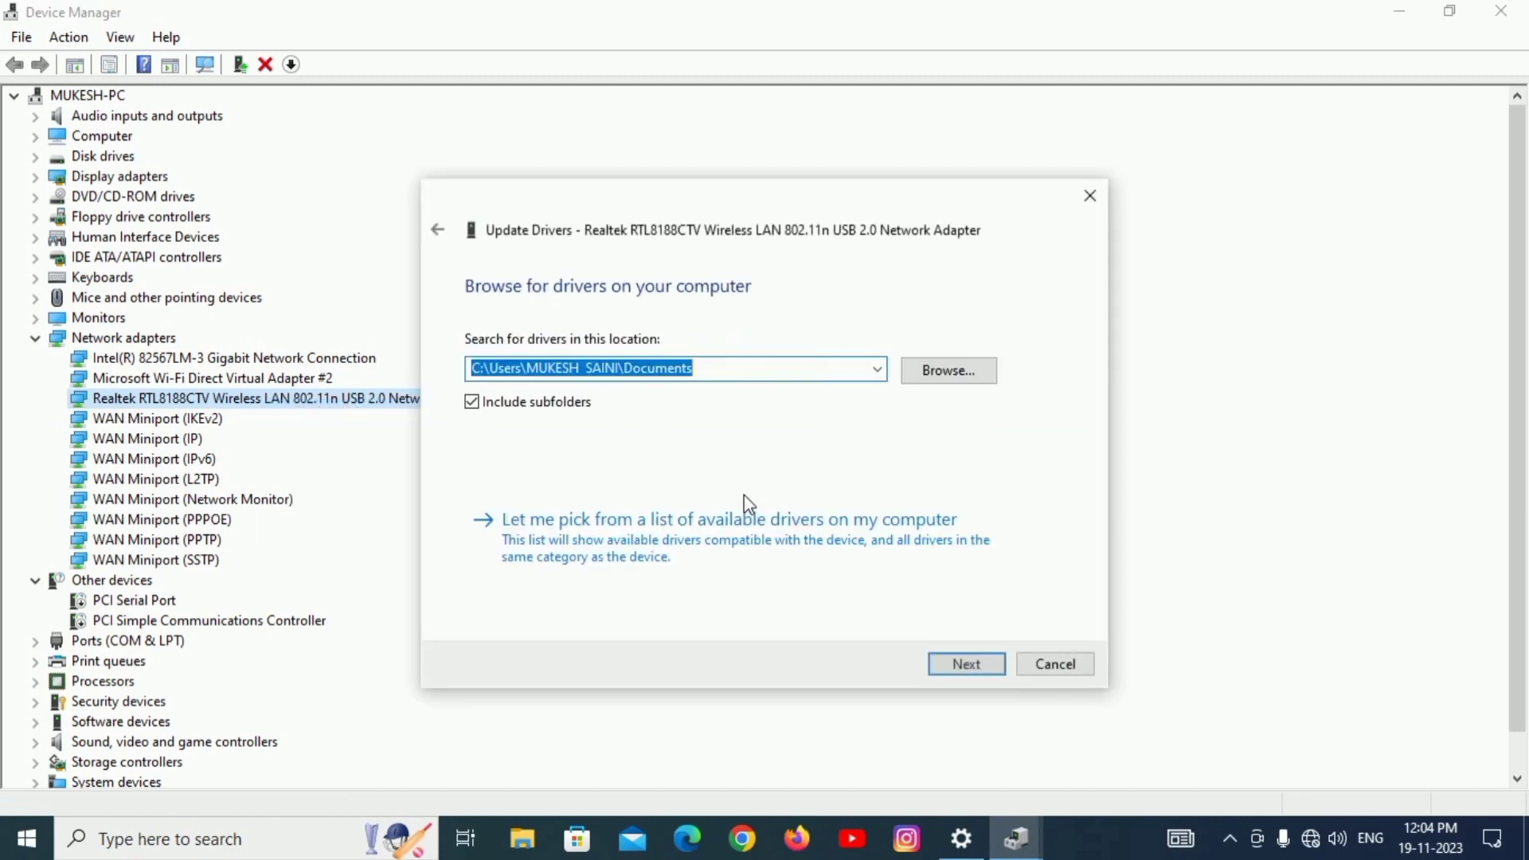
pyautogui.click(645, 544)
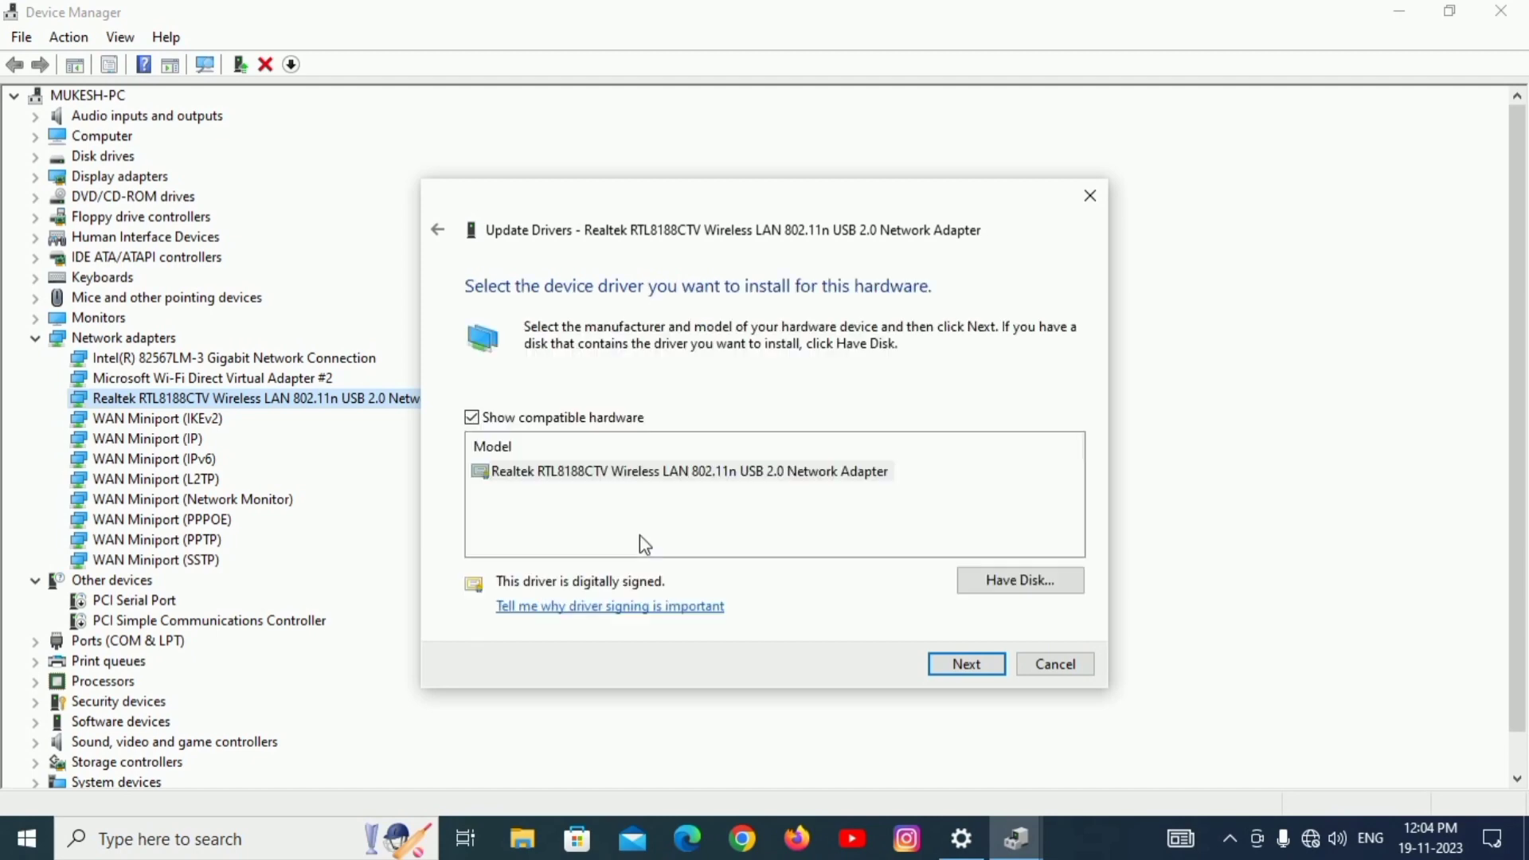
pyautogui.click(569, 480)
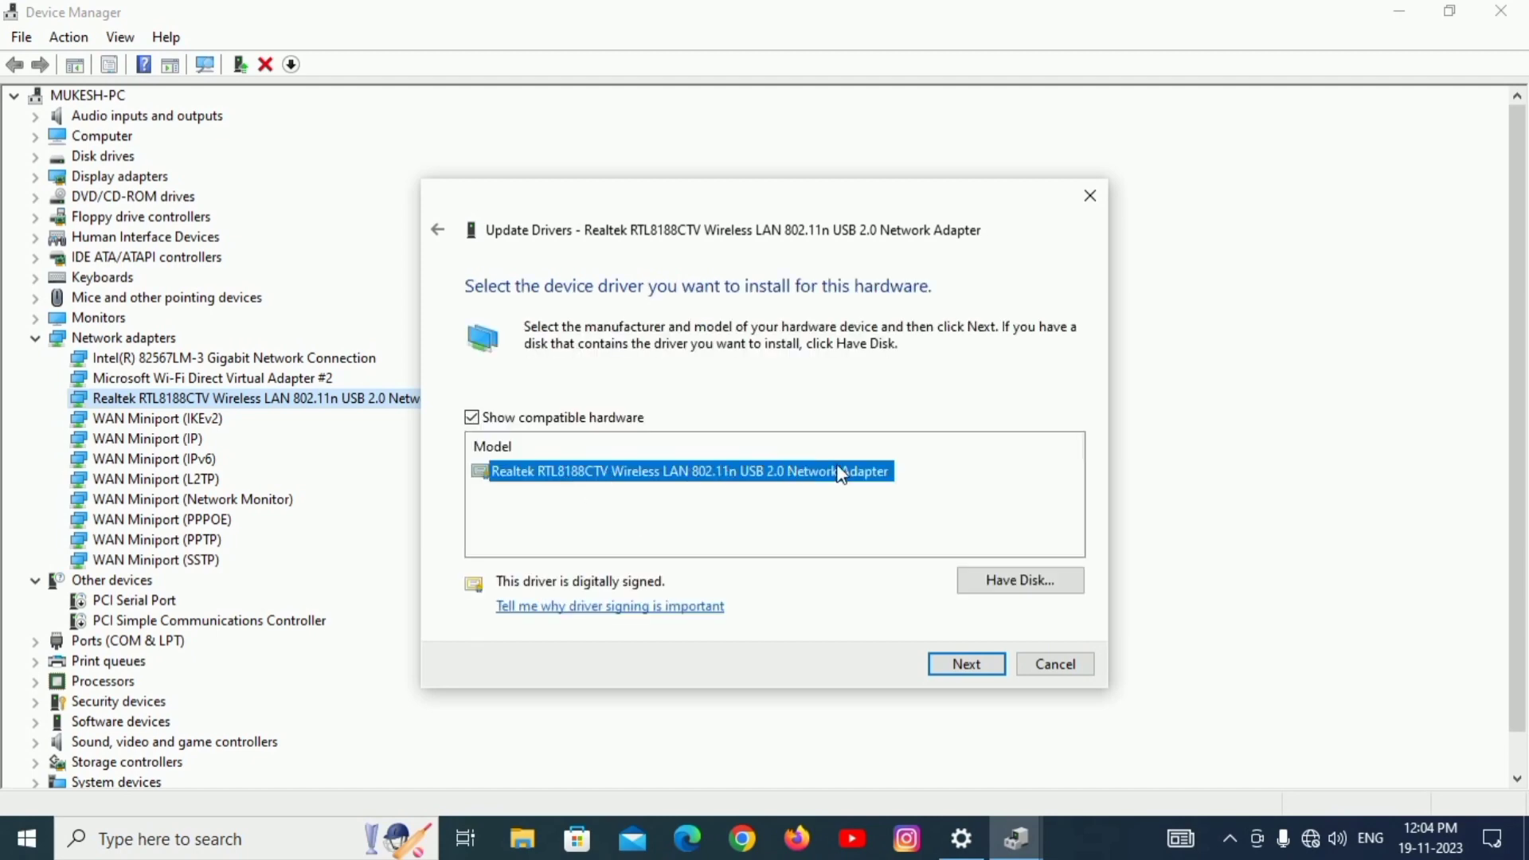
pyautogui.click(966, 664)
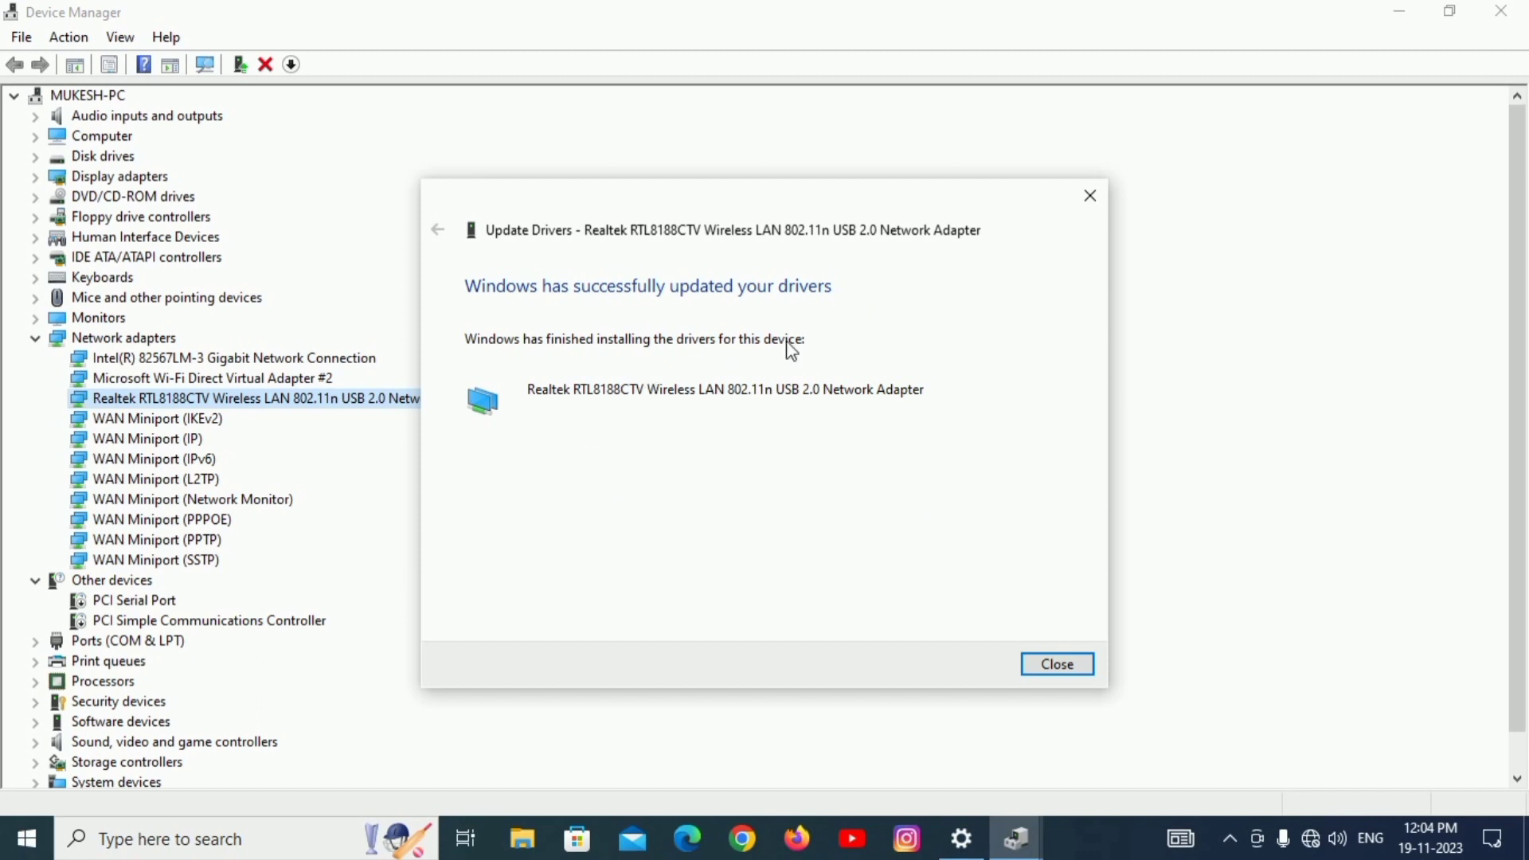
pyautogui.click(1053, 664)
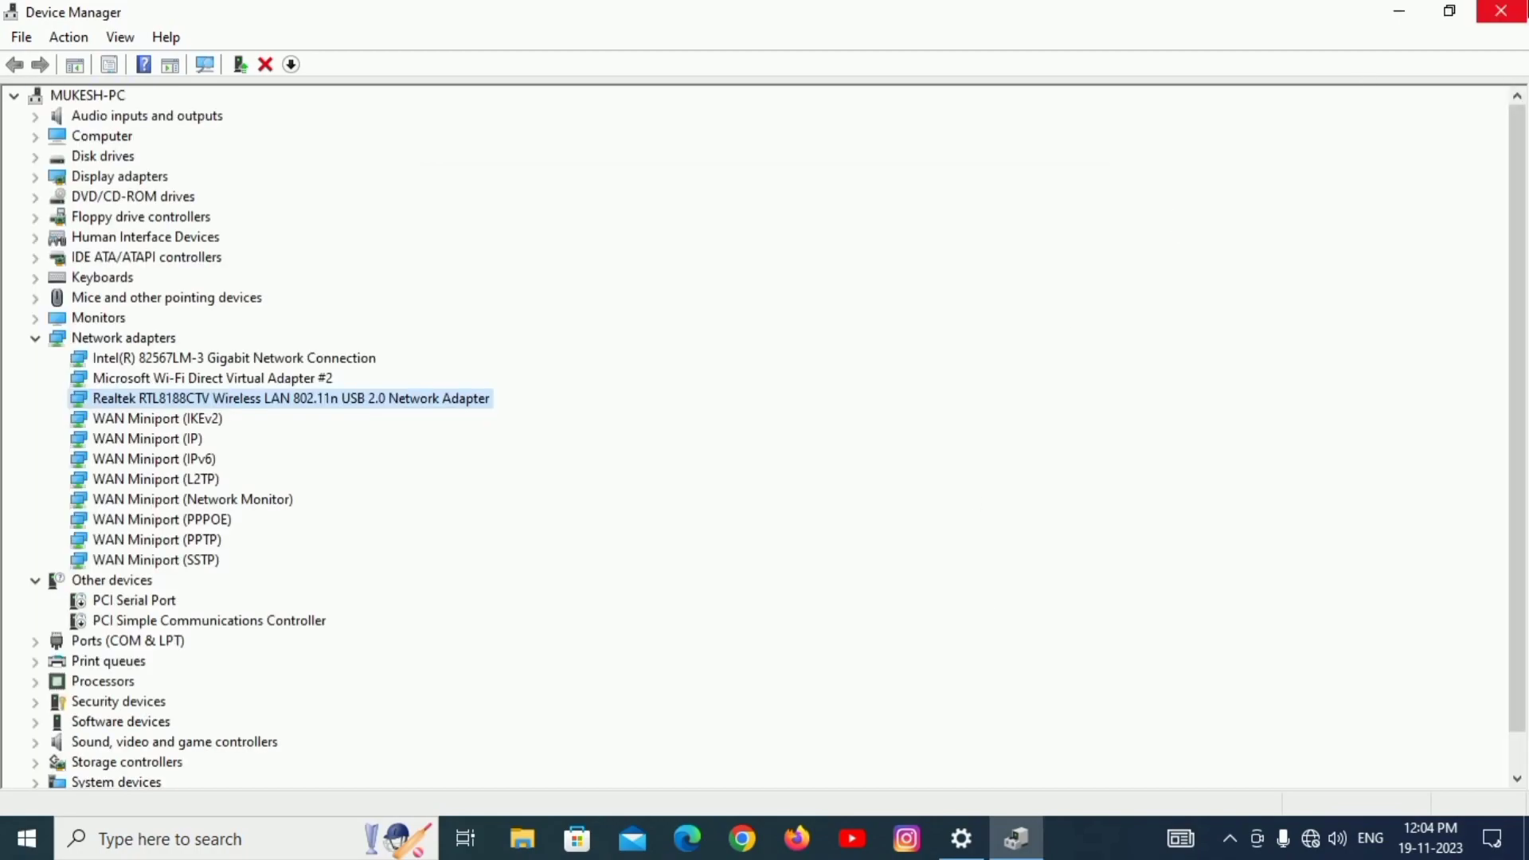
pyautogui.click(1501, 10)
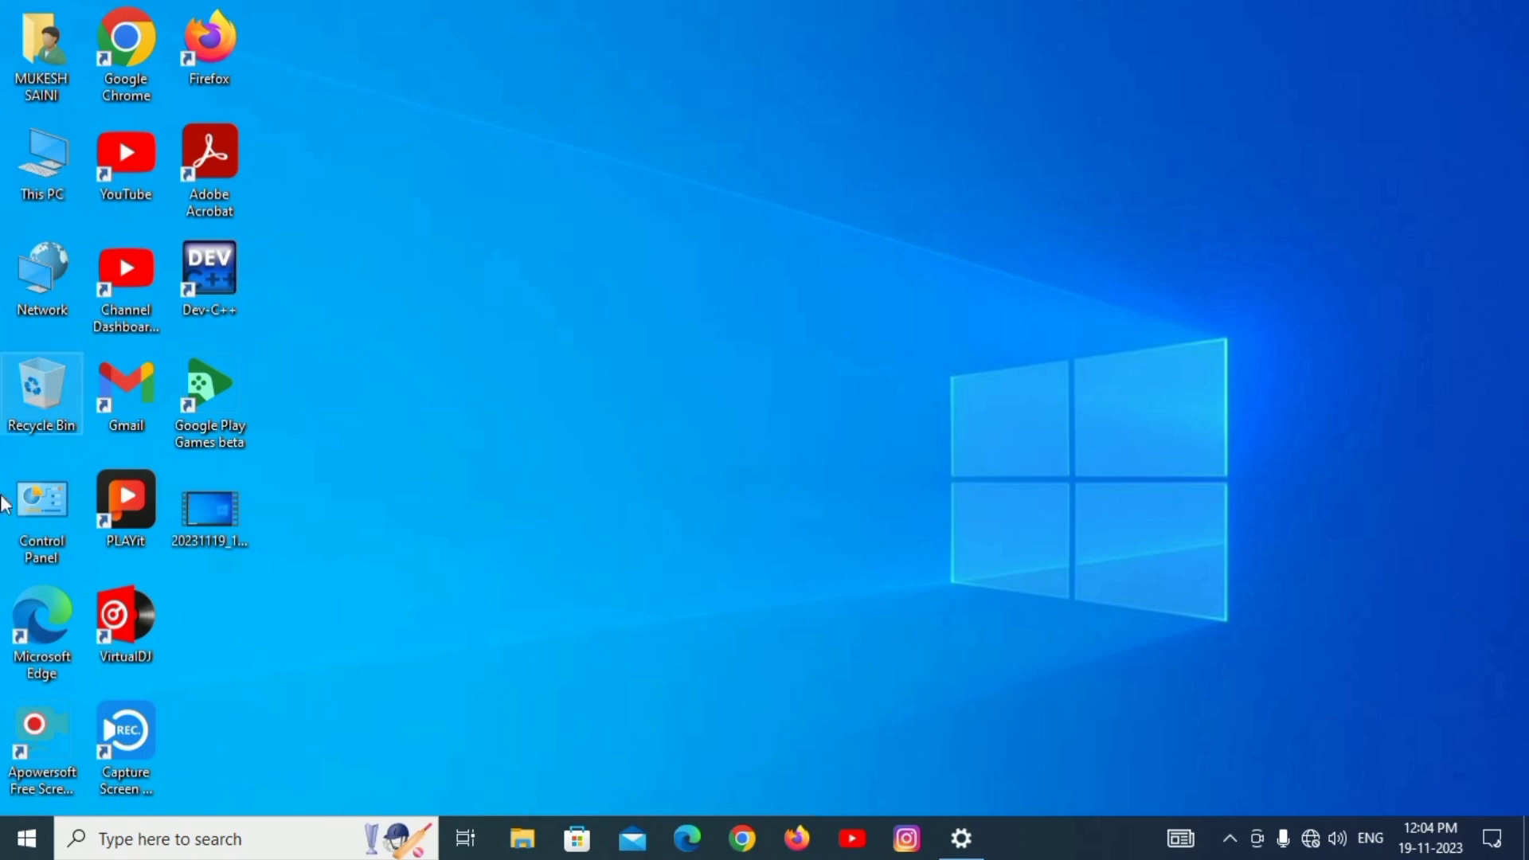
# View the Restore defaults page of Windows Defender Firewall and close the window.
pyautogui.press('super+s')
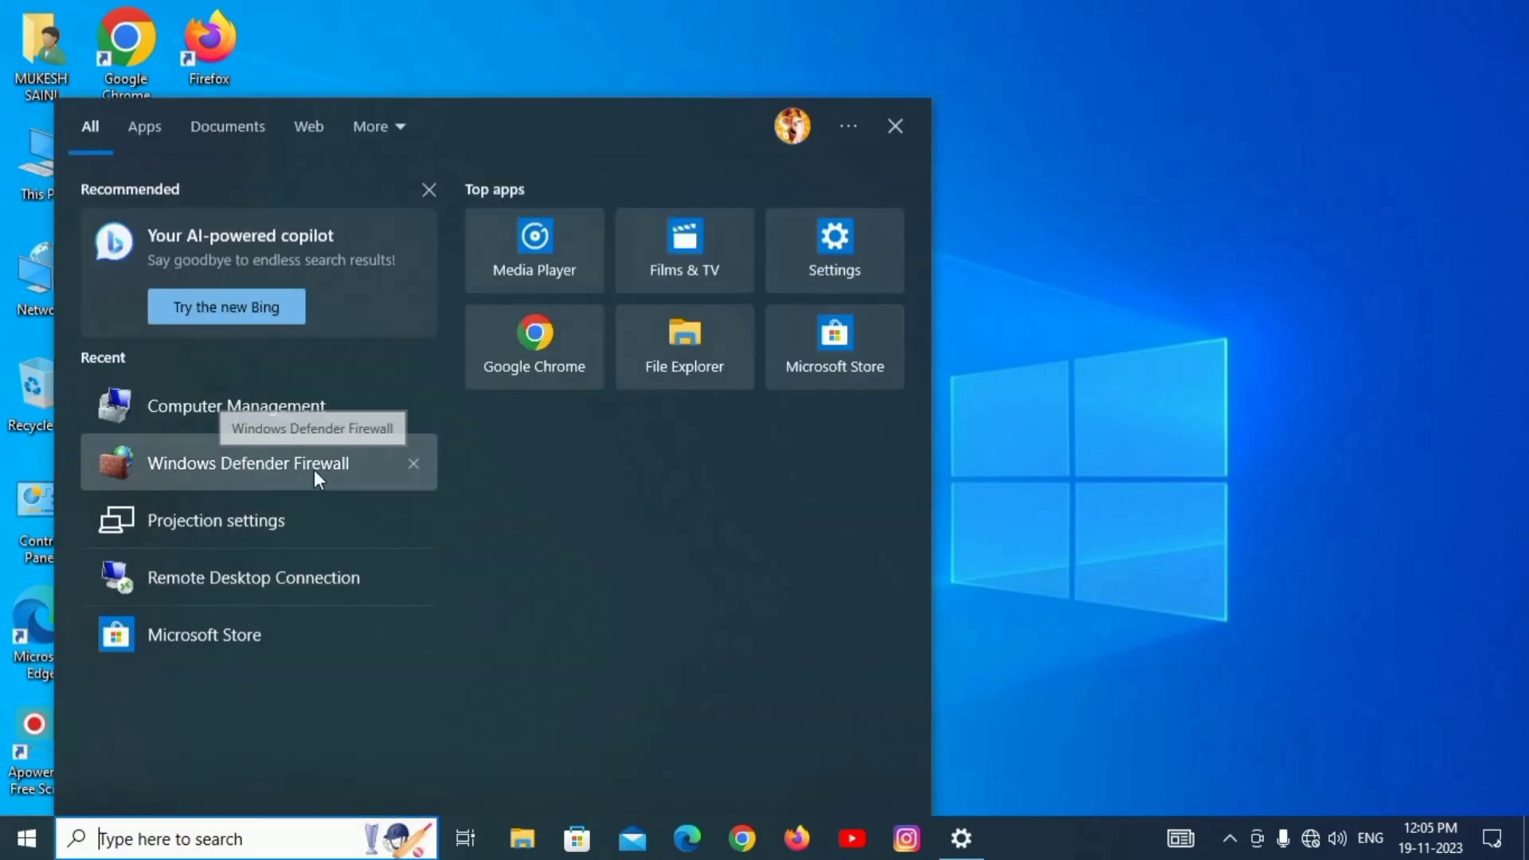
pyautogui.click(248, 463)
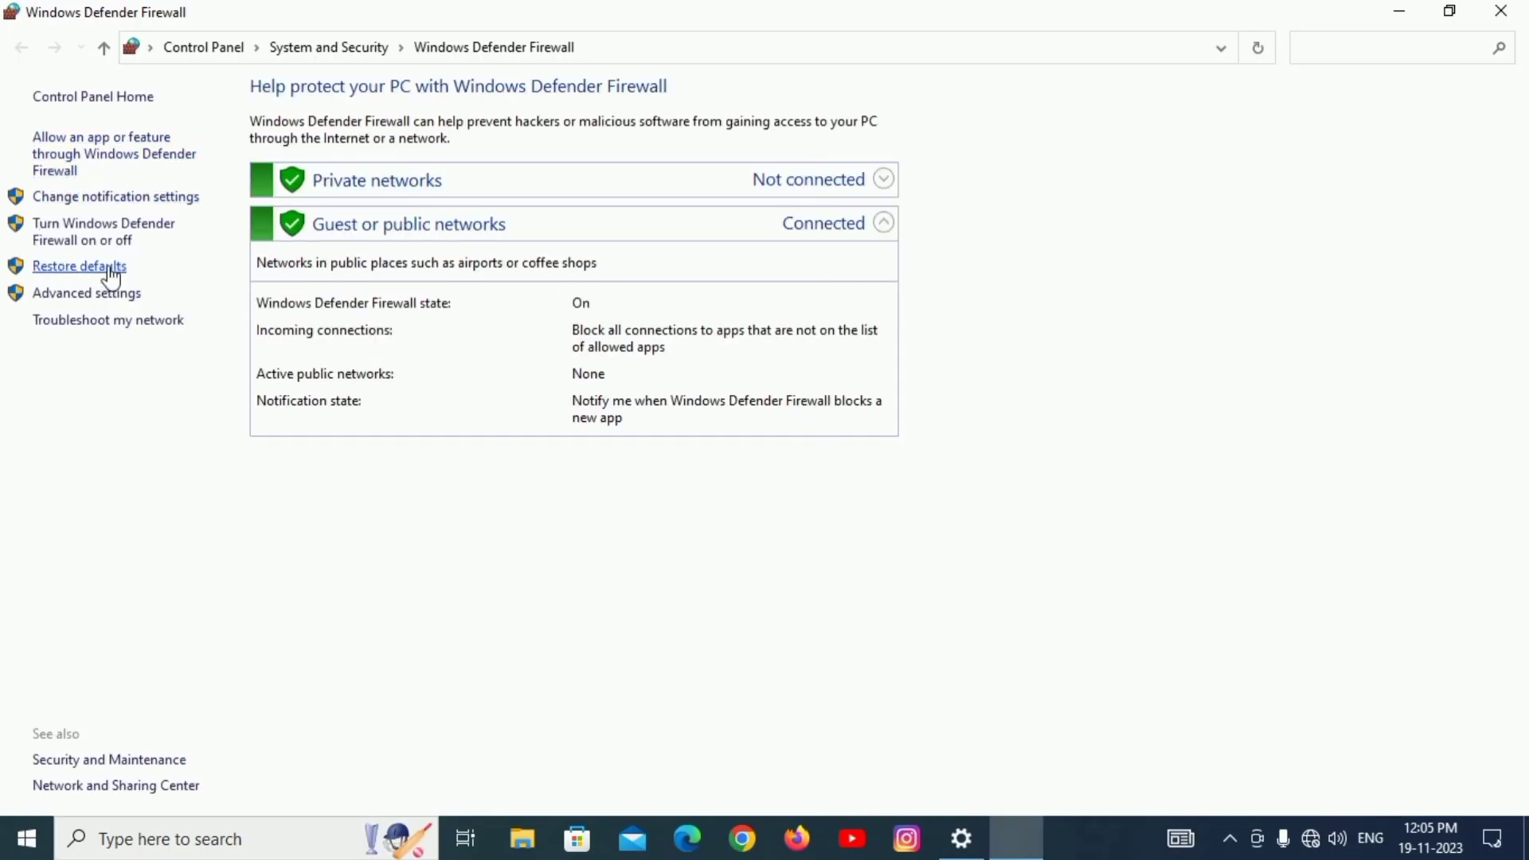
pyautogui.click(83, 268)
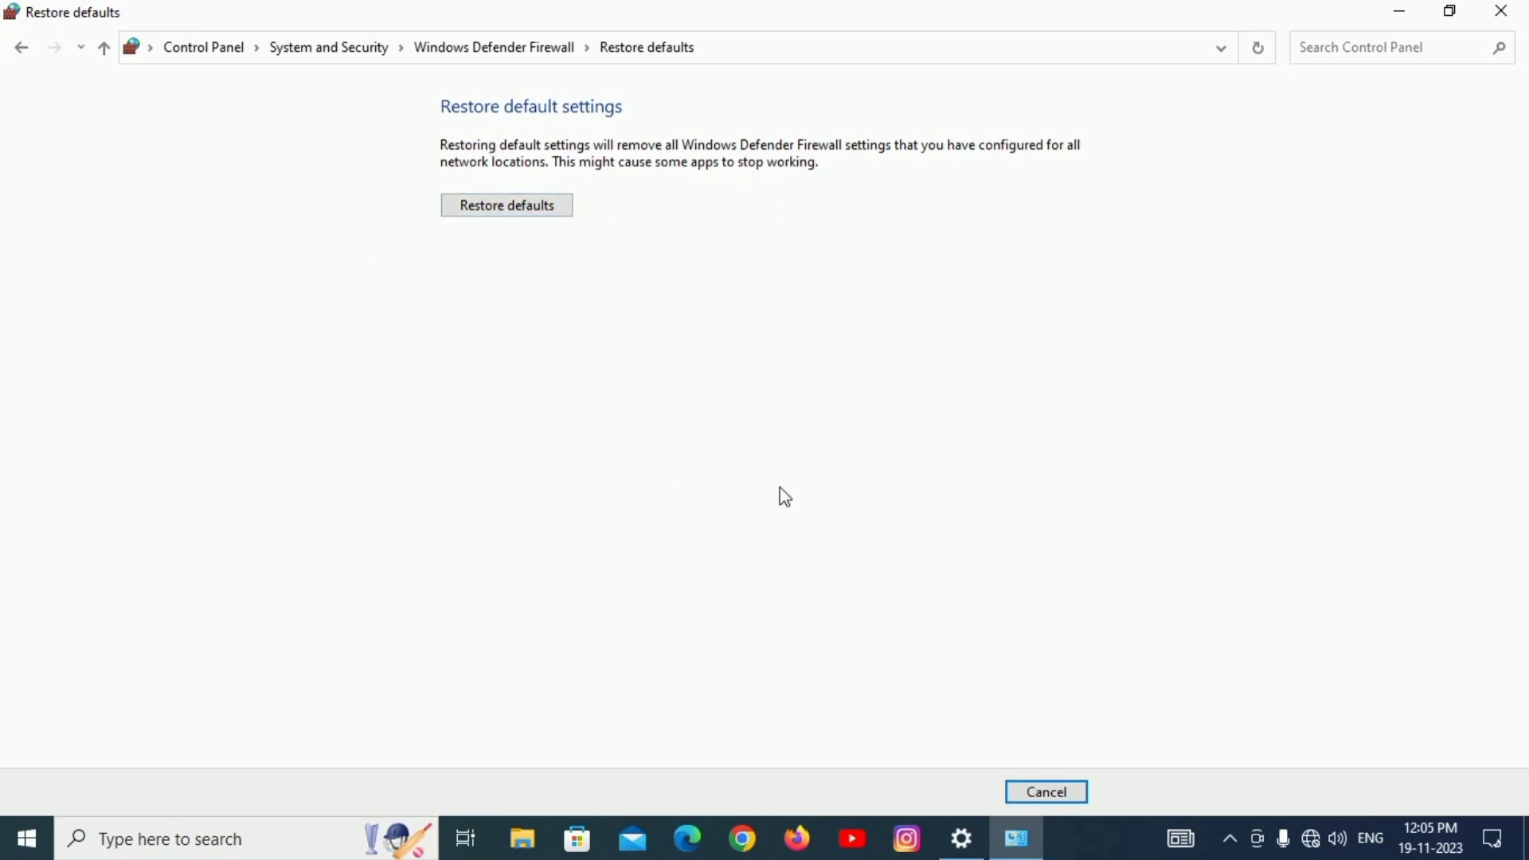
pyautogui.click(1504, 11)
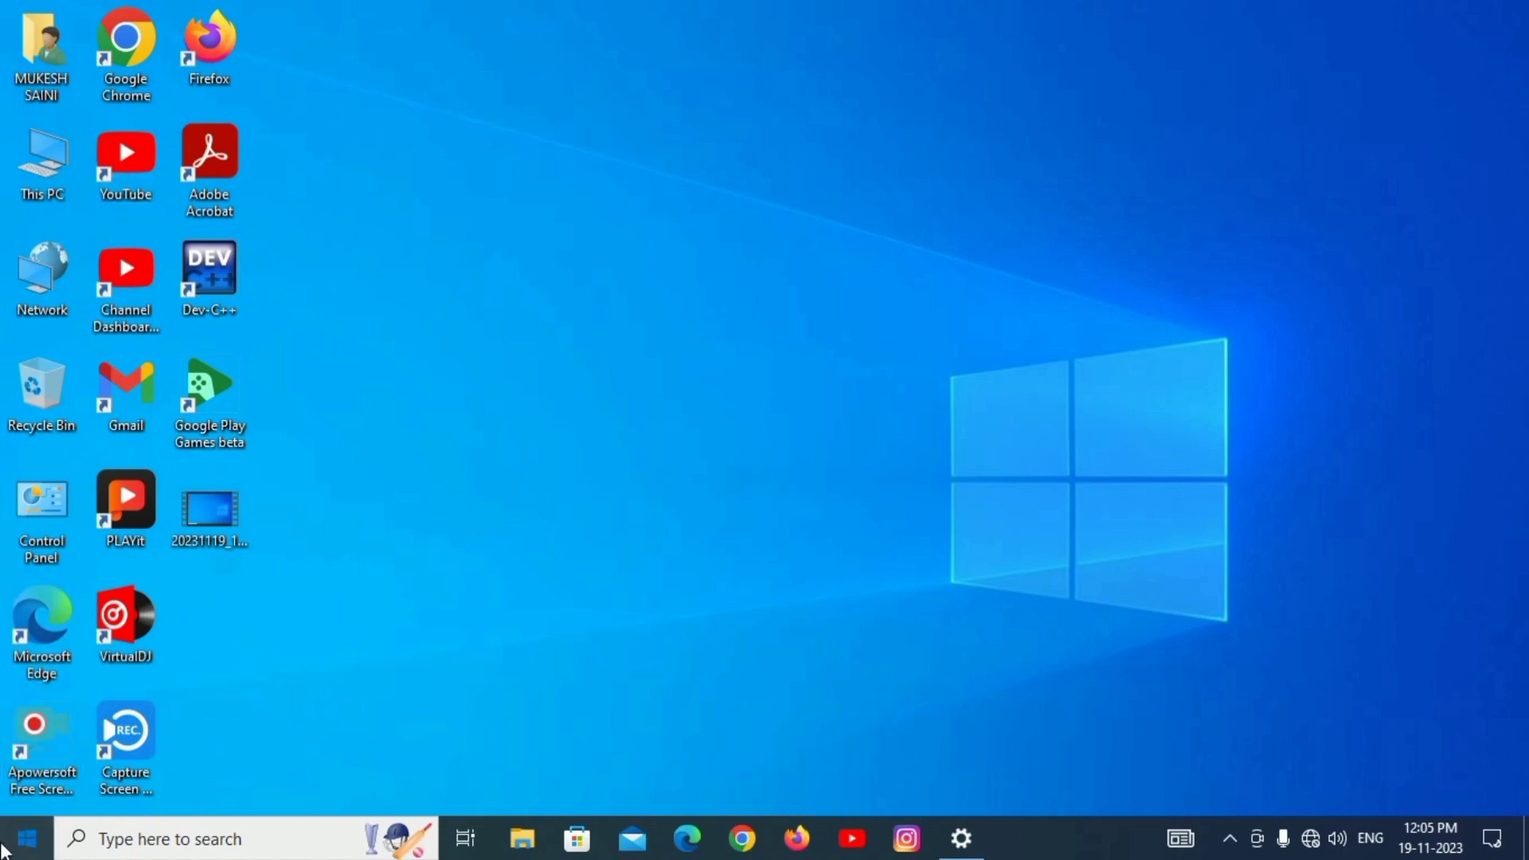
# Open the Optional features page within the Apps section of Windows Settings.
pyautogui.press('super')
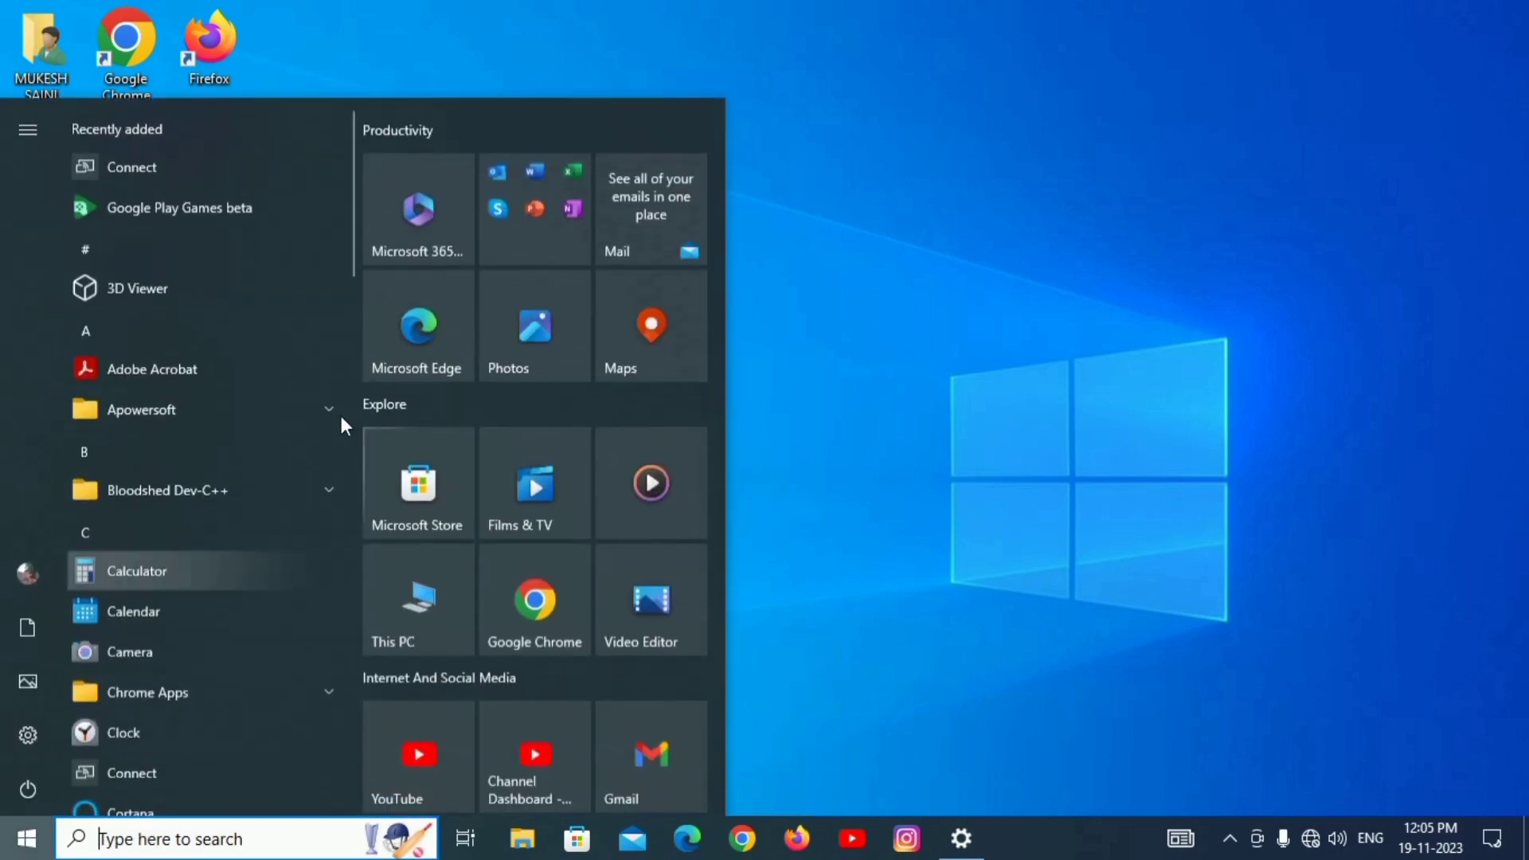
pyautogui.click(32, 730)
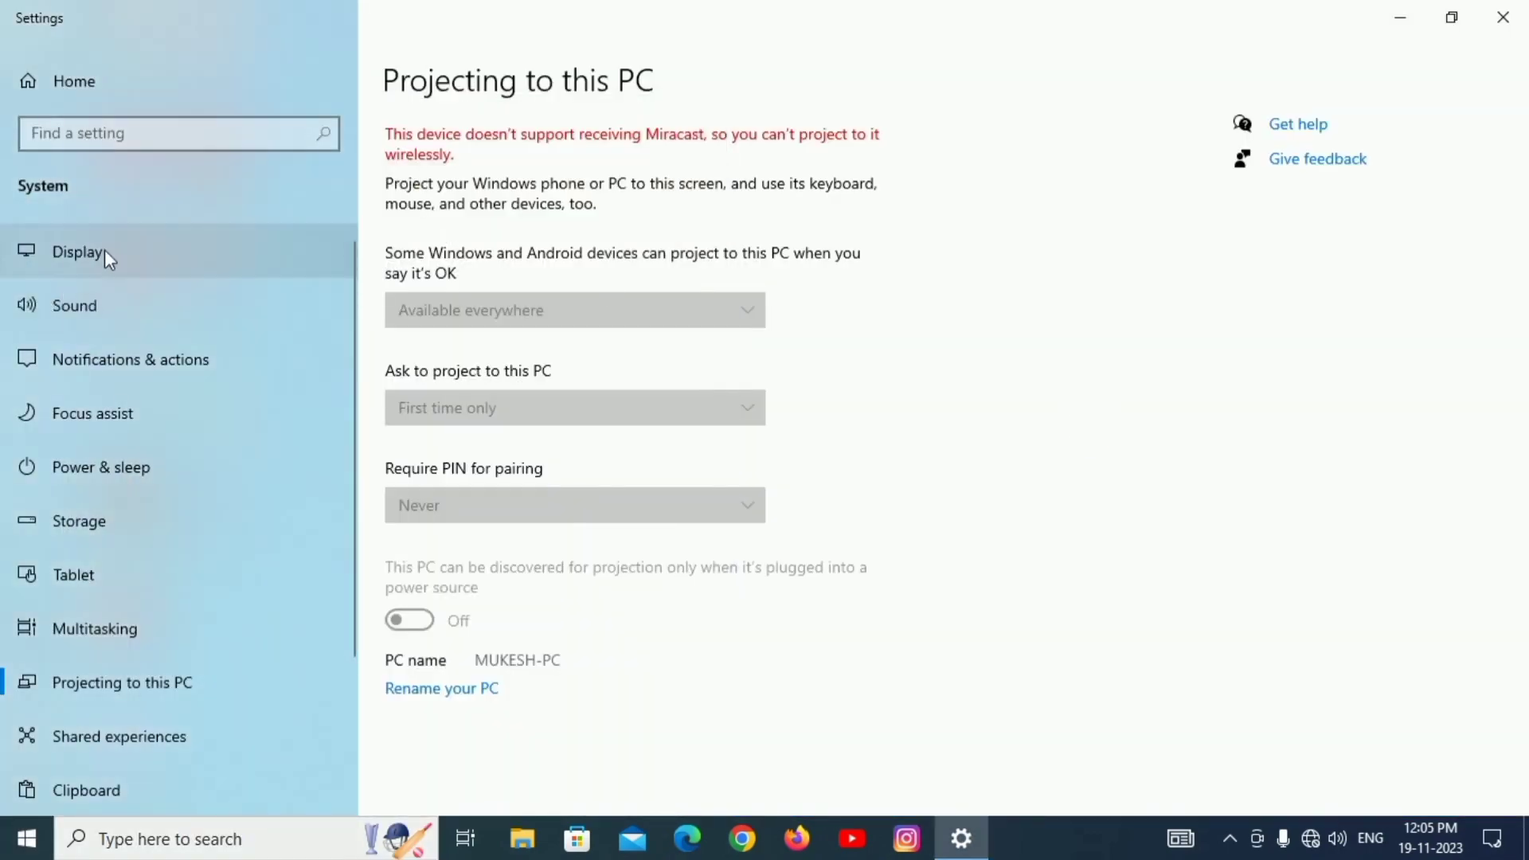
pyautogui.click(78, 98)
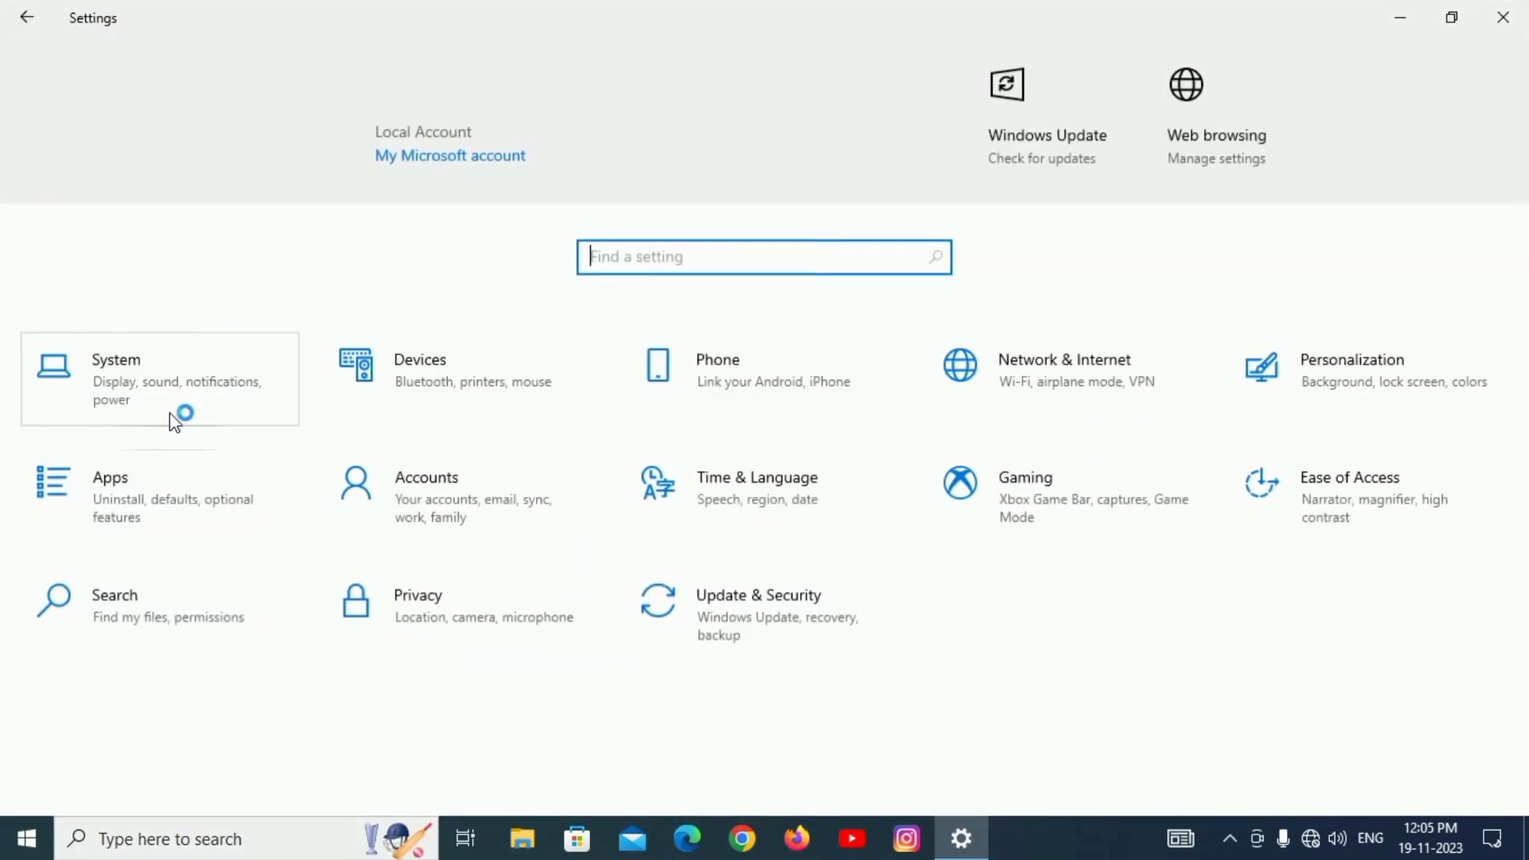
pyautogui.click(113, 502)
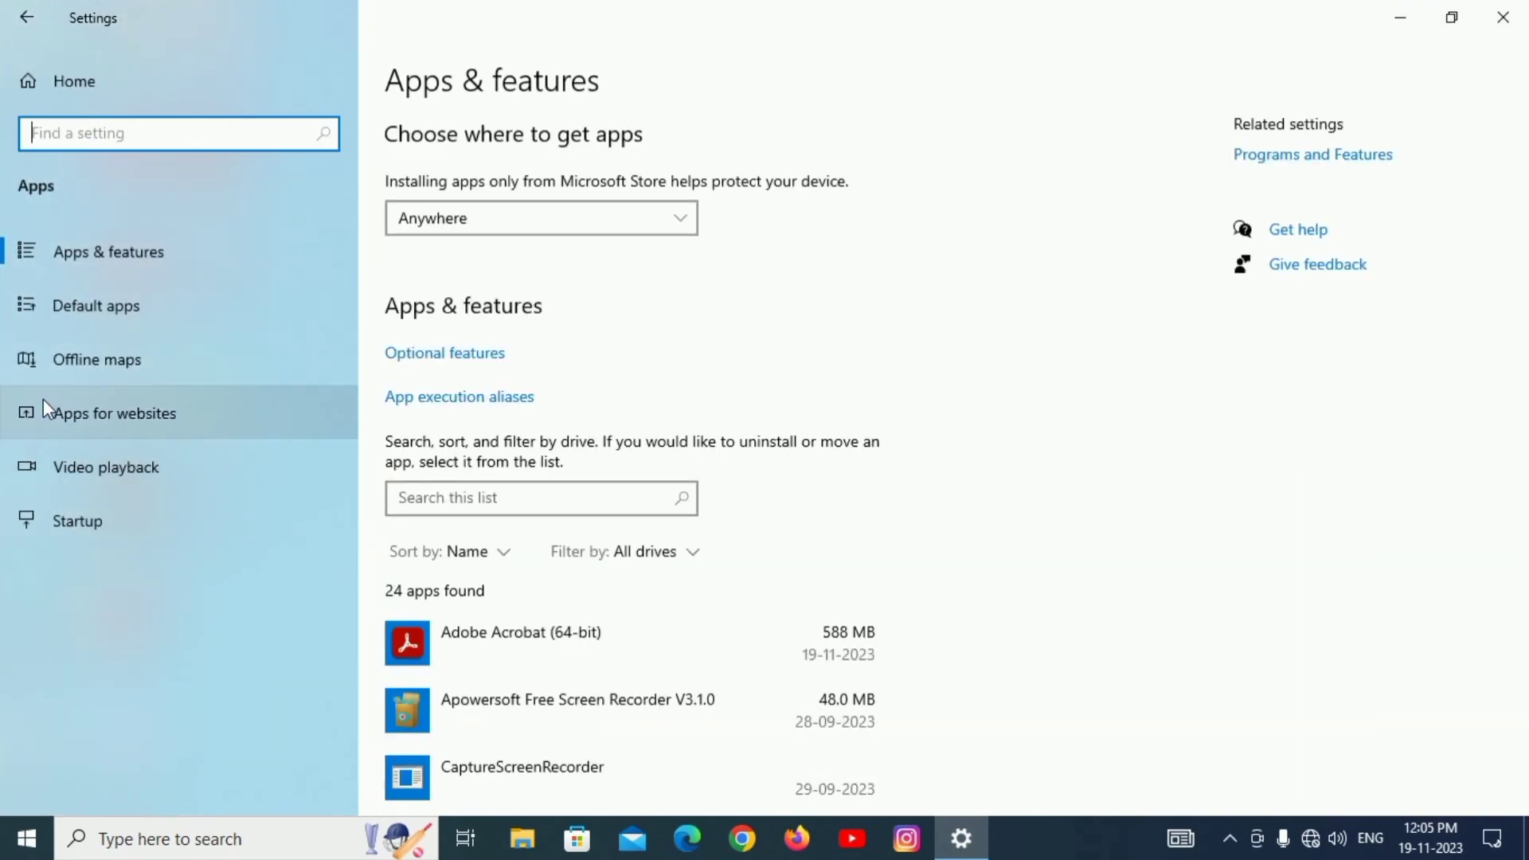
pyautogui.click(438, 354)
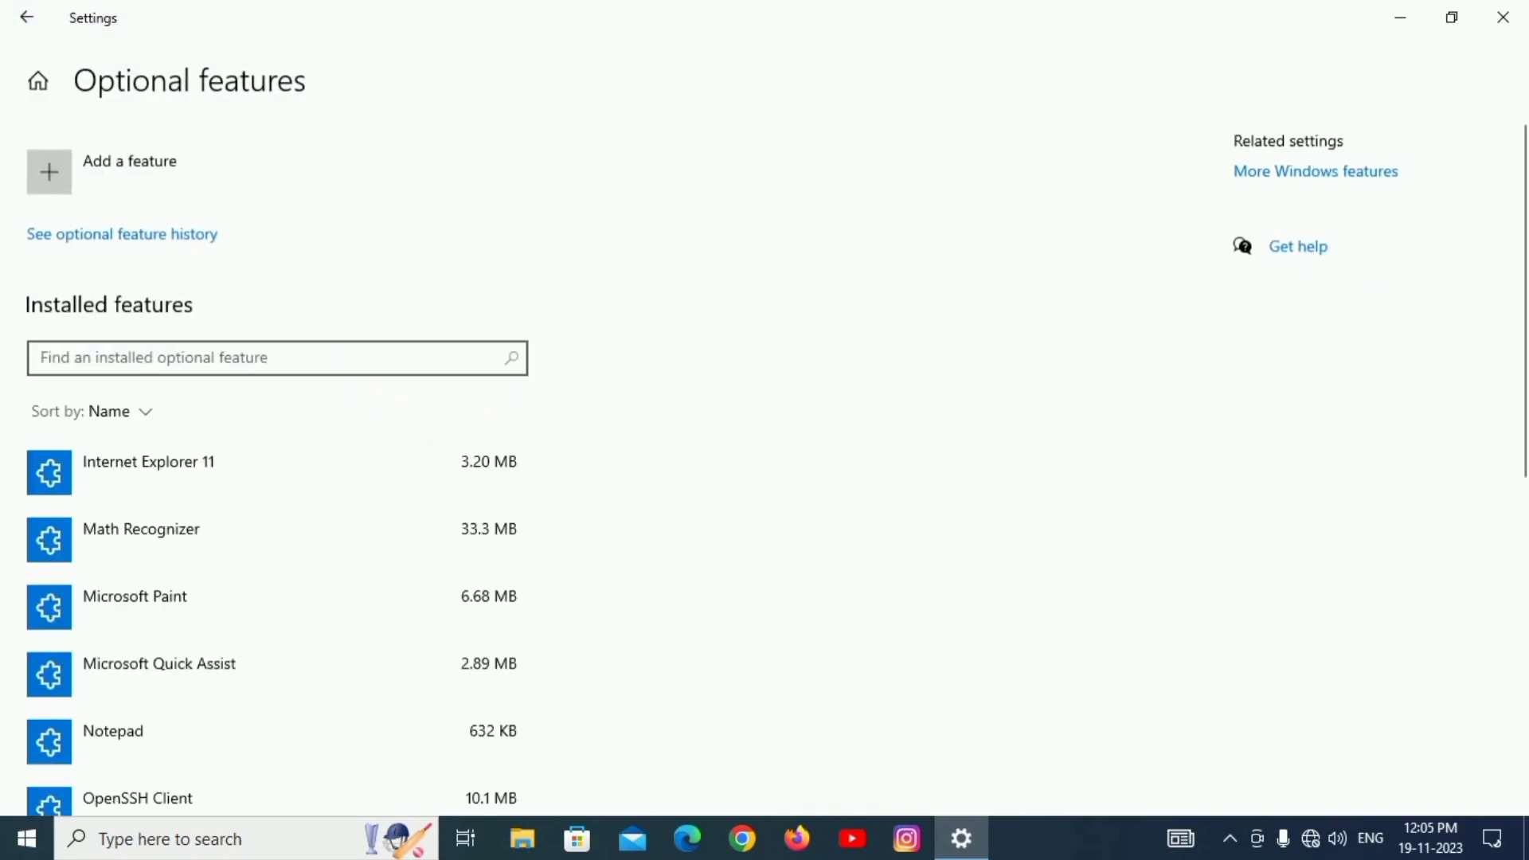
# Search the installed optional features for "WIR" to check for Wireless Display, and return to the desktop.
pyautogui.click(248, 368)
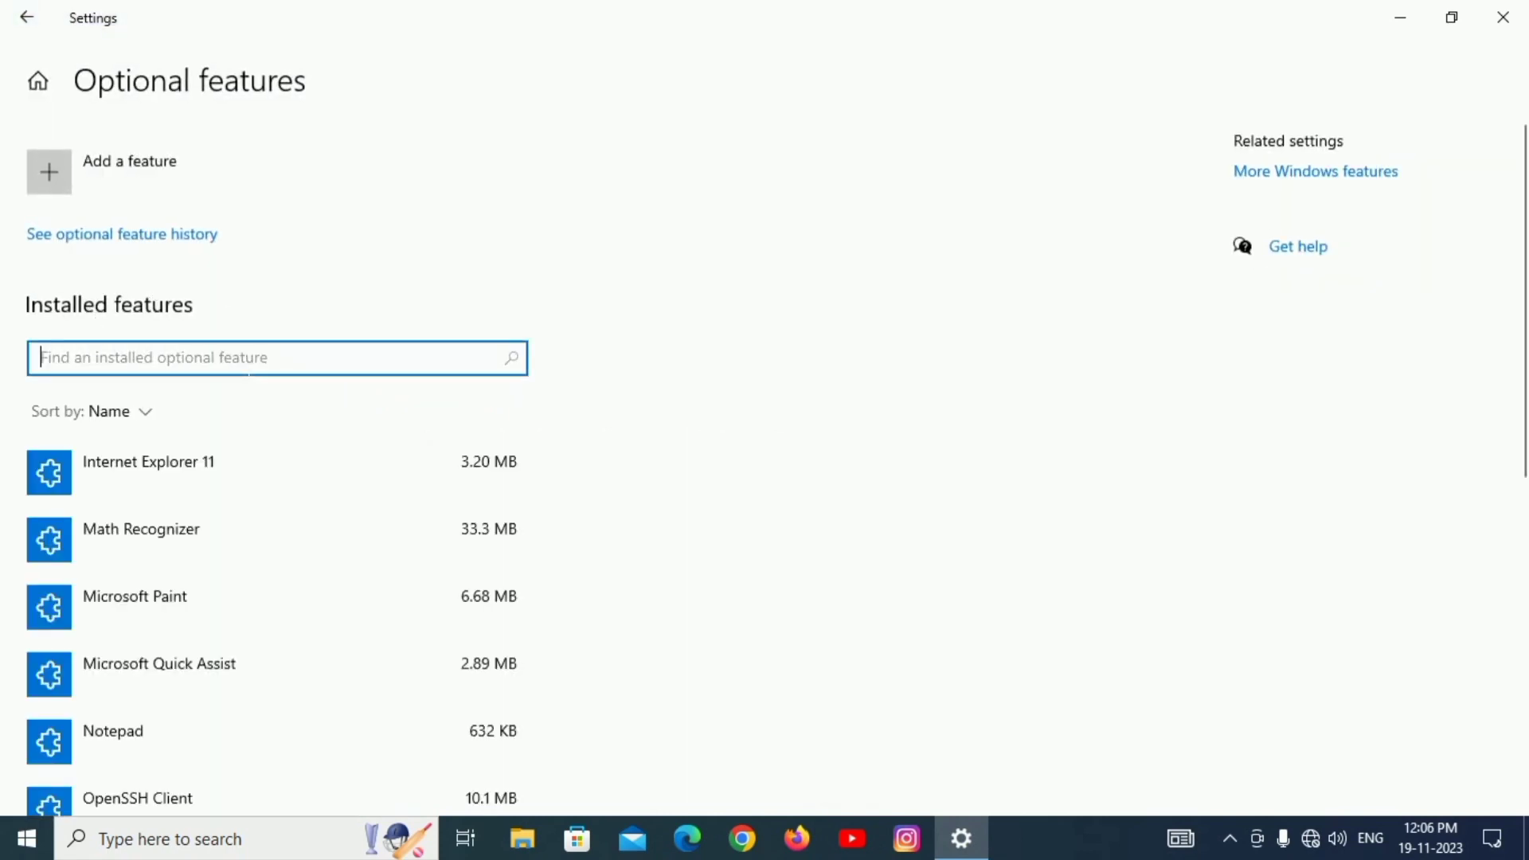
pyautogui.write('W')
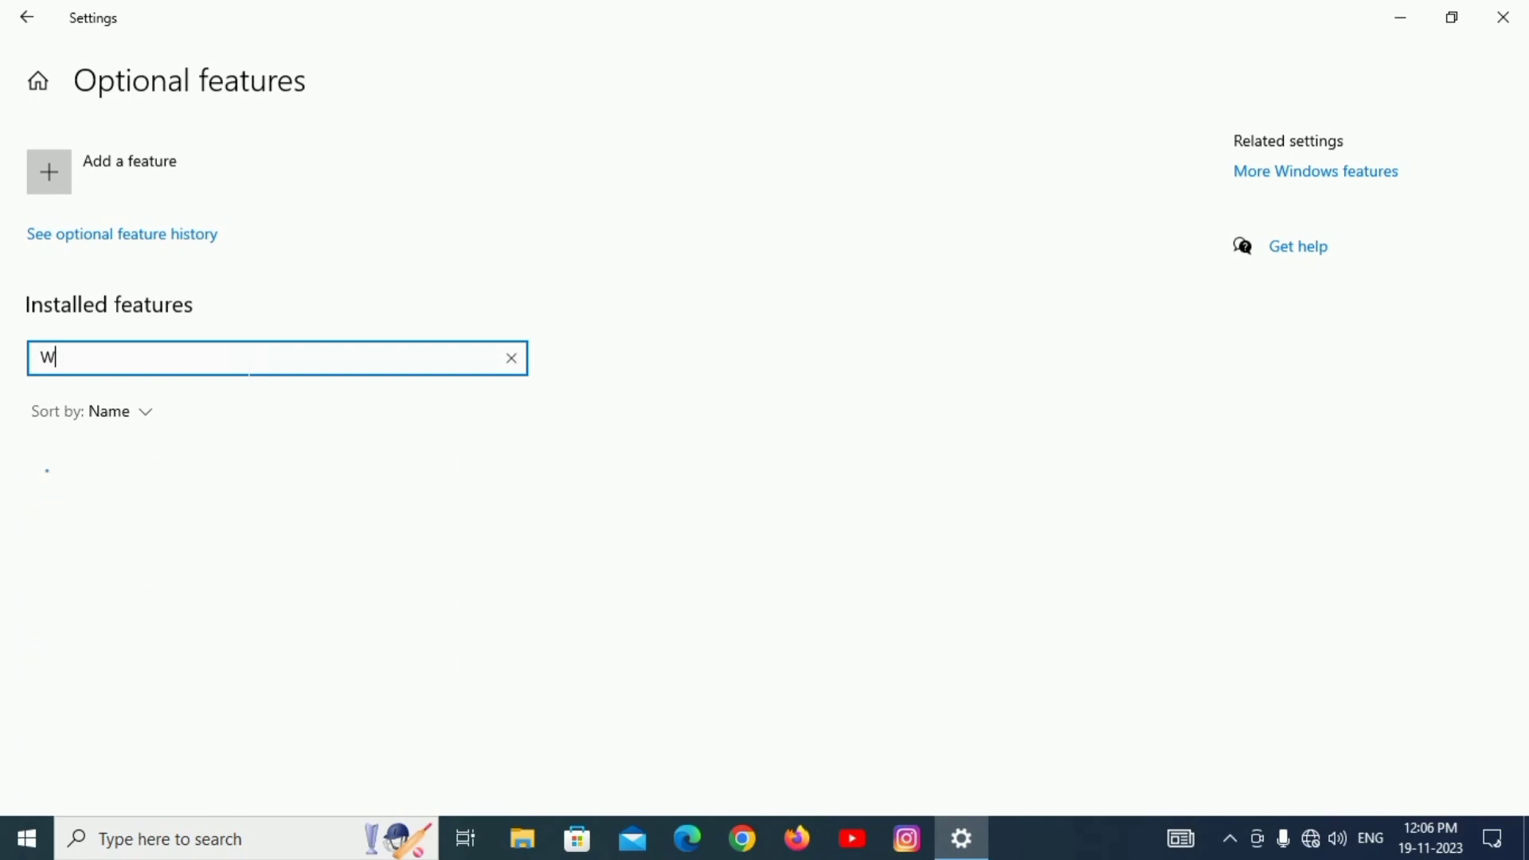
pyautogui.write('IR')
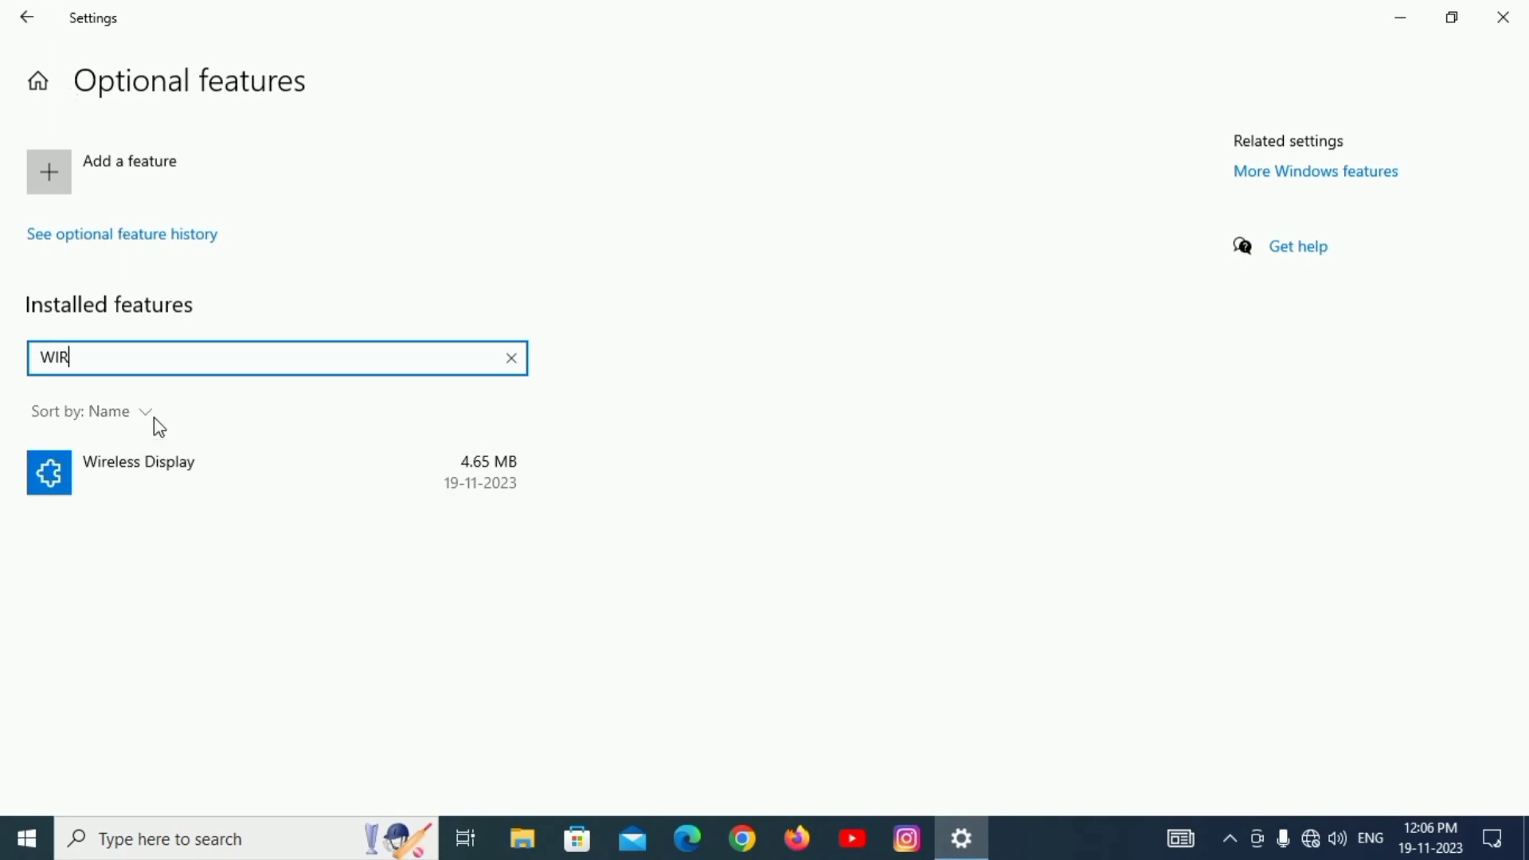
pyautogui.click(21, 13)
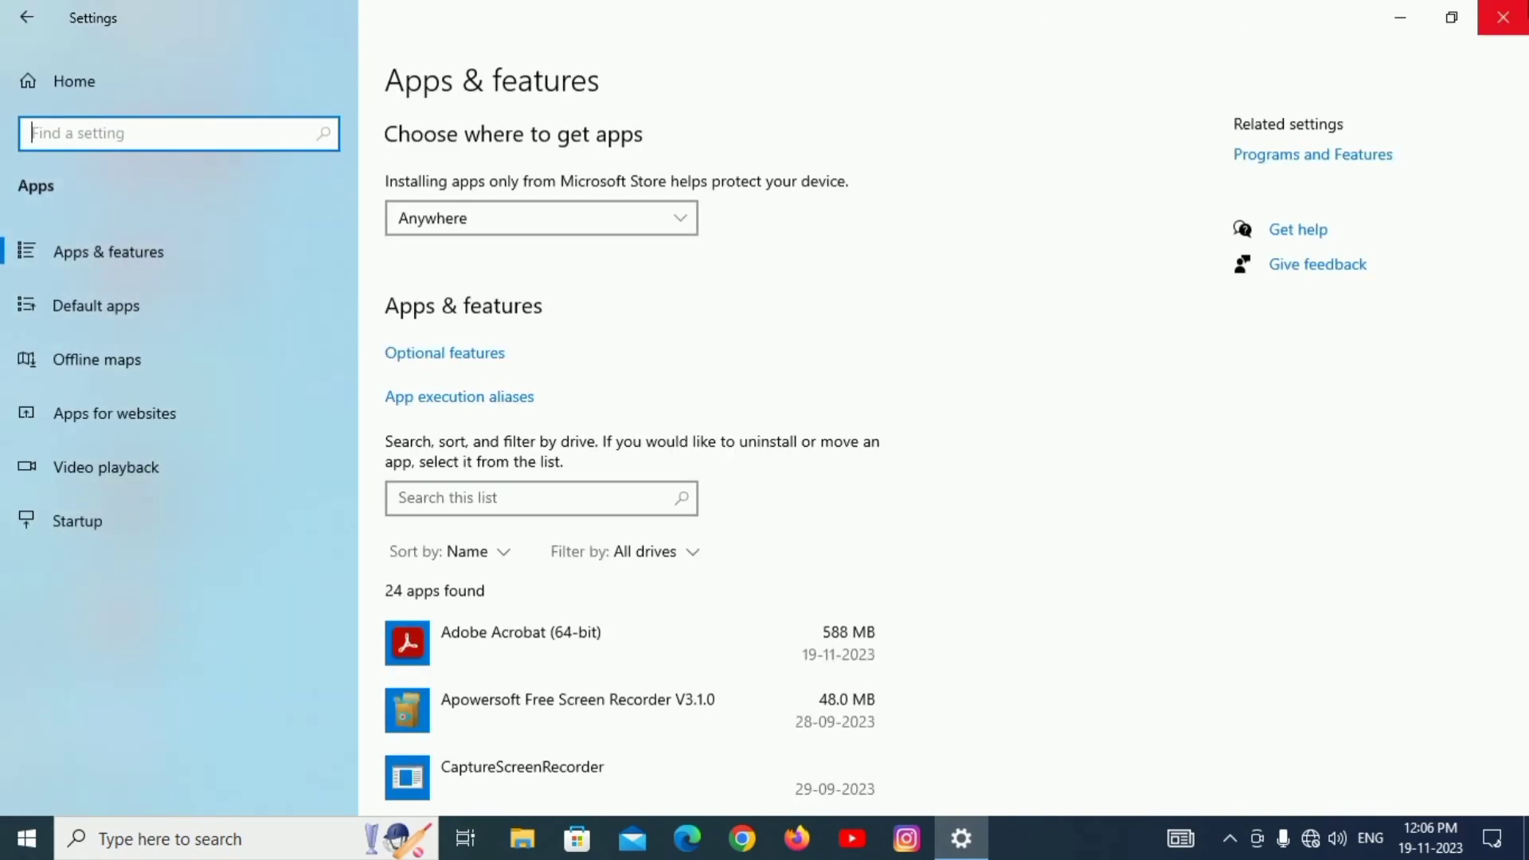
pyautogui.press('super+d')
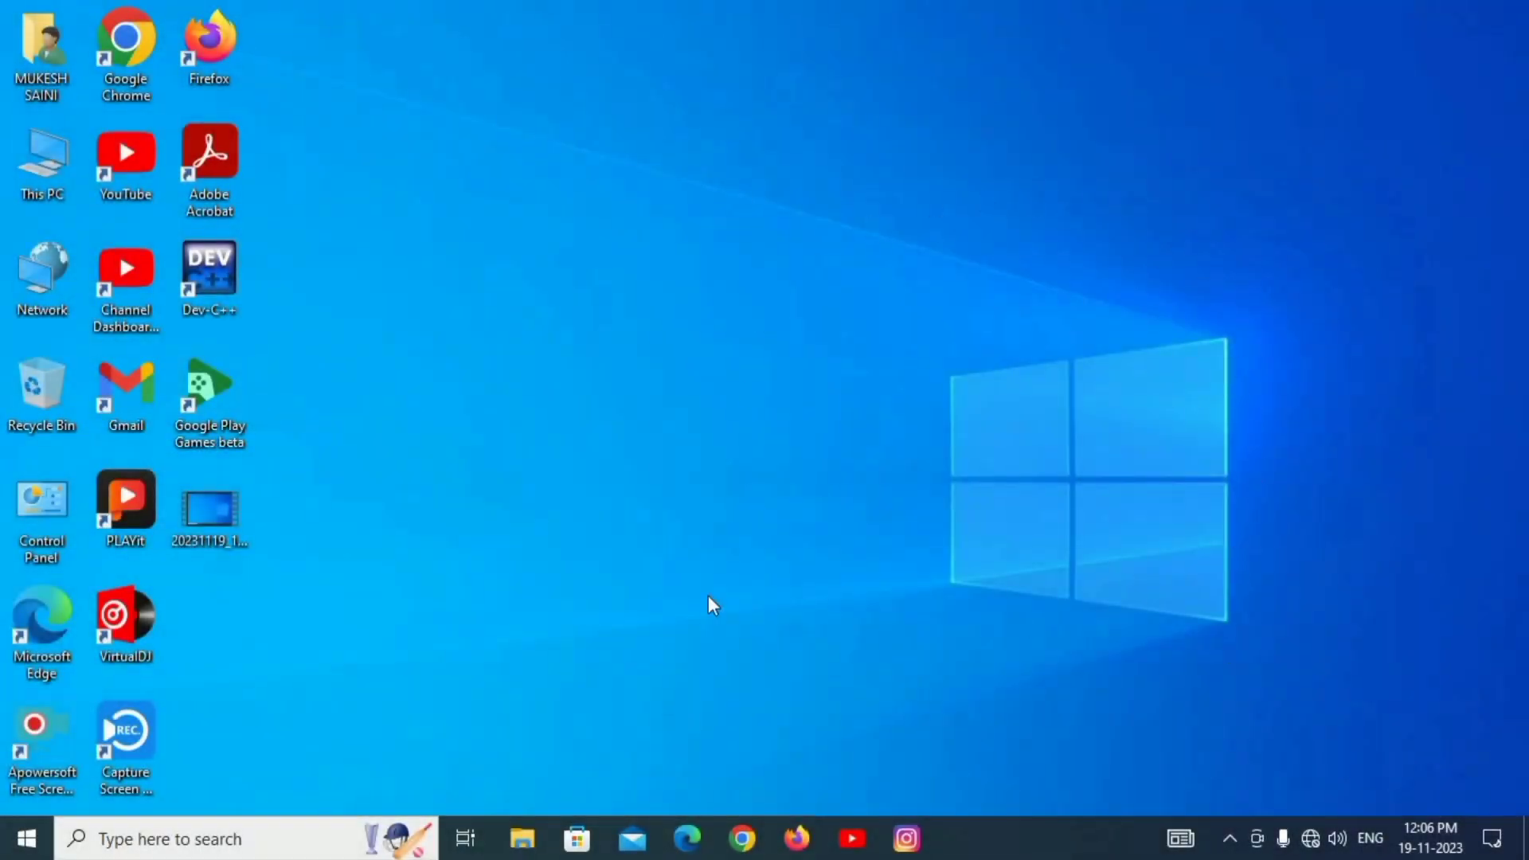
# Reopen Windows Settings and view the Projecting to this PC page in the System section.
pyautogui.click(26, 839)
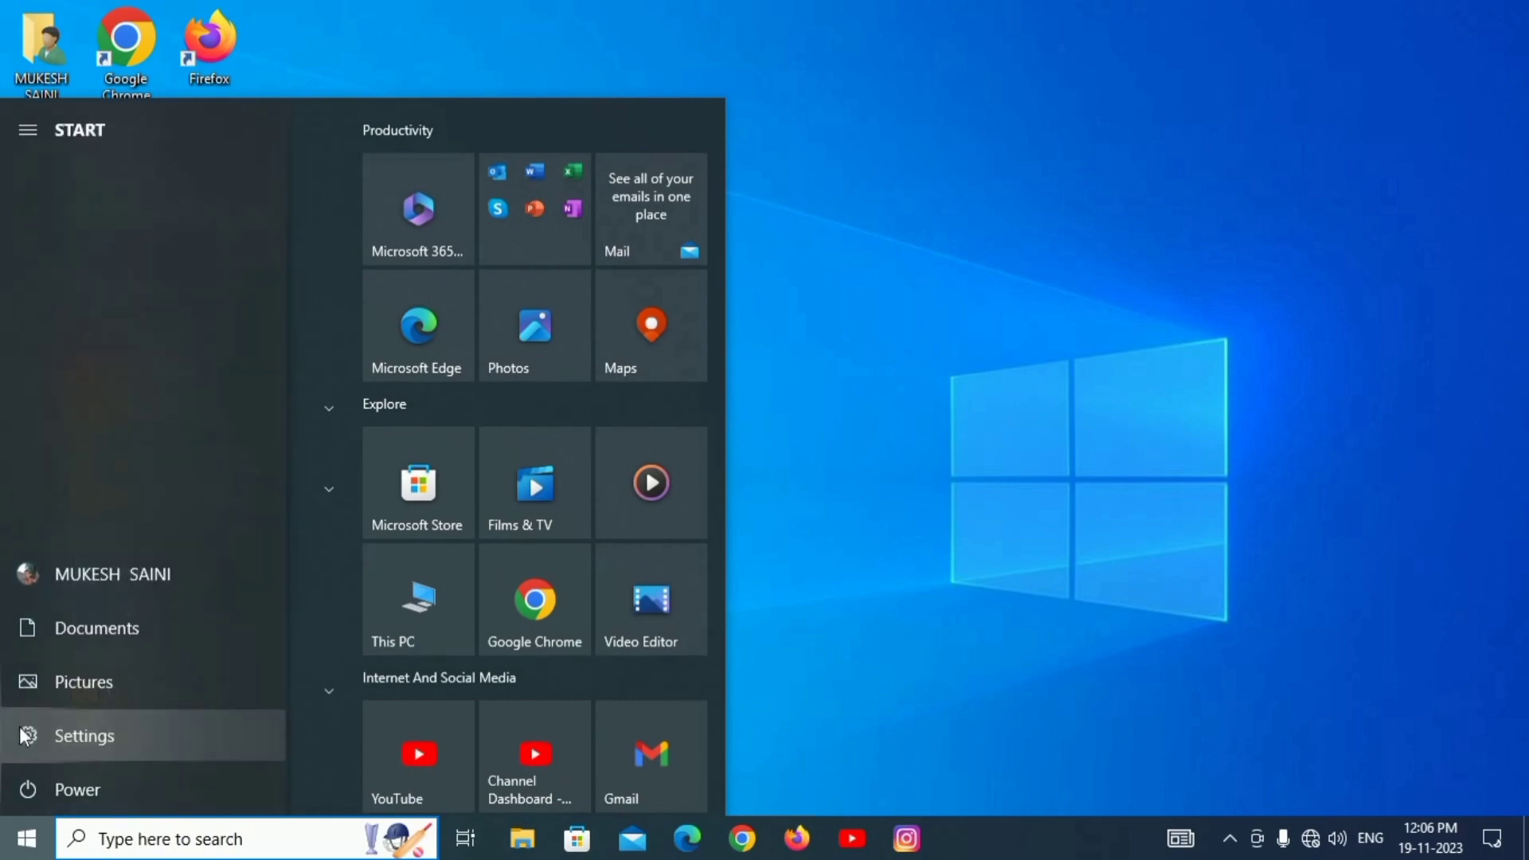
pyautogui.click(27, 734)
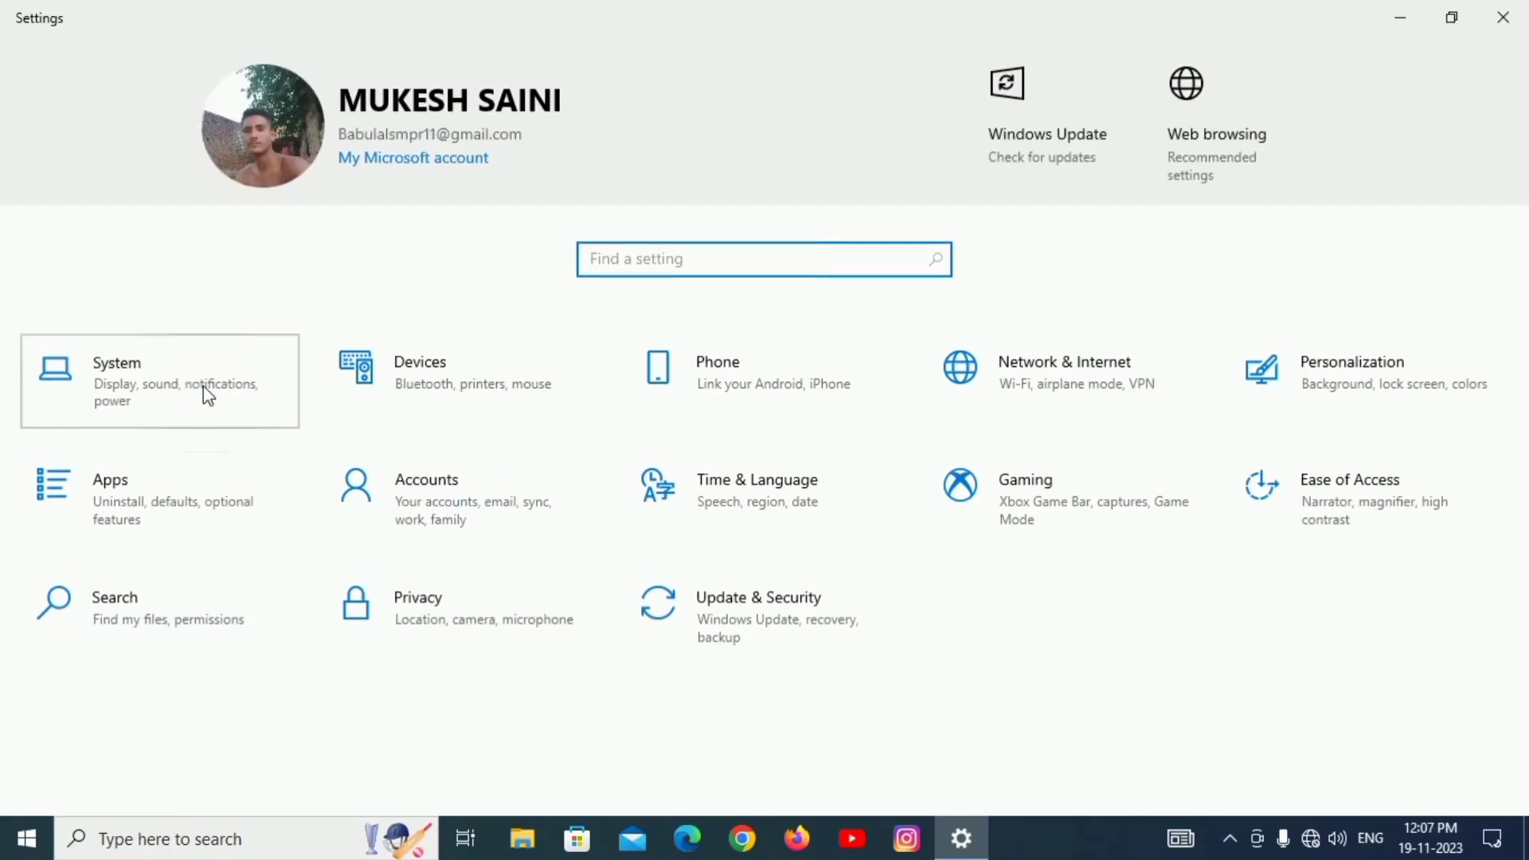
pyautogui.click(208, 397)
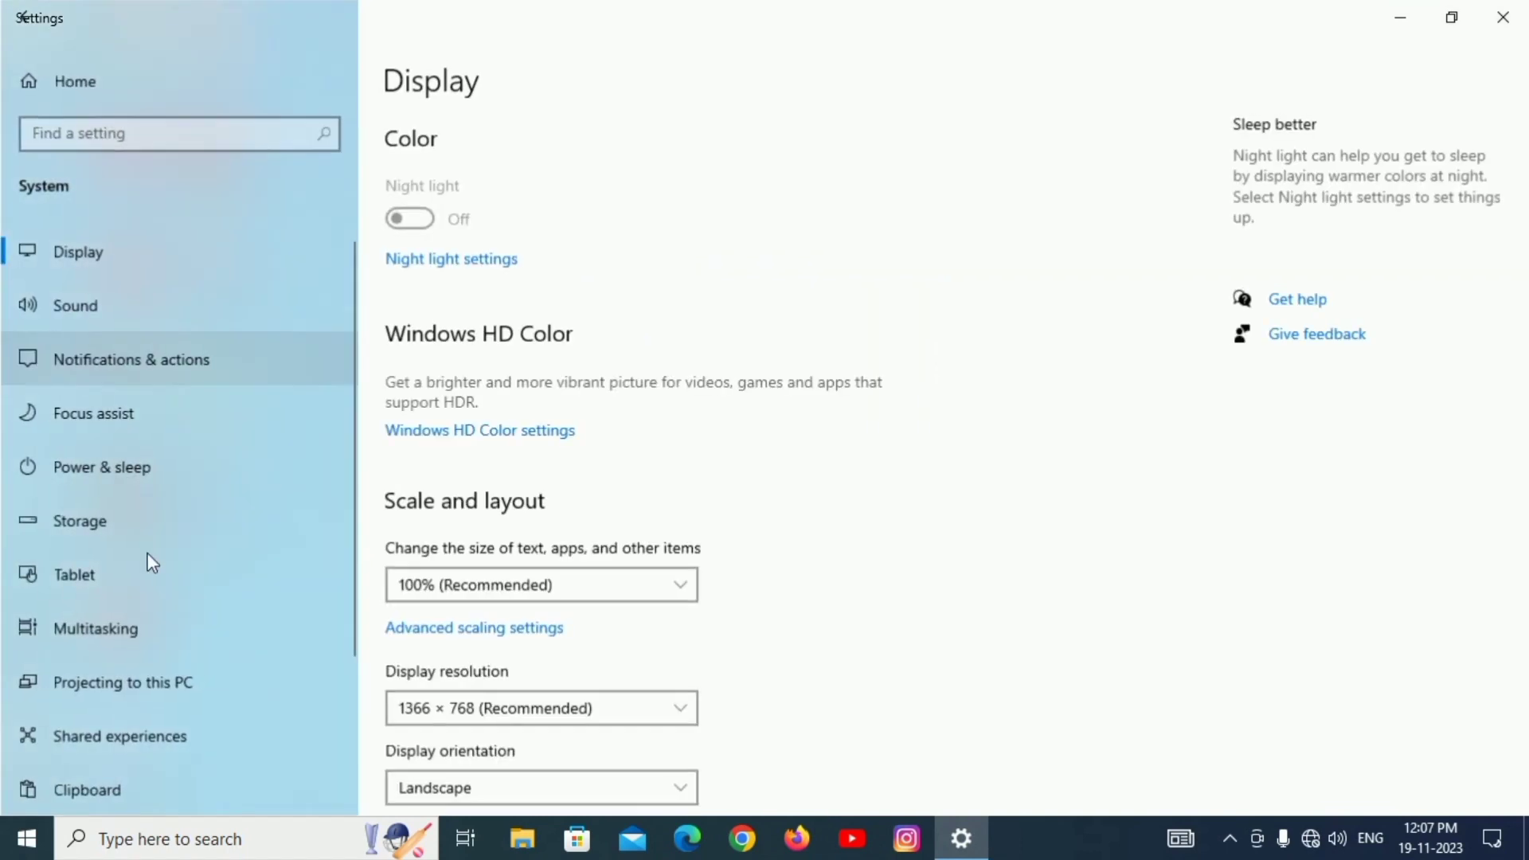
pyautogui.click(151, 701)
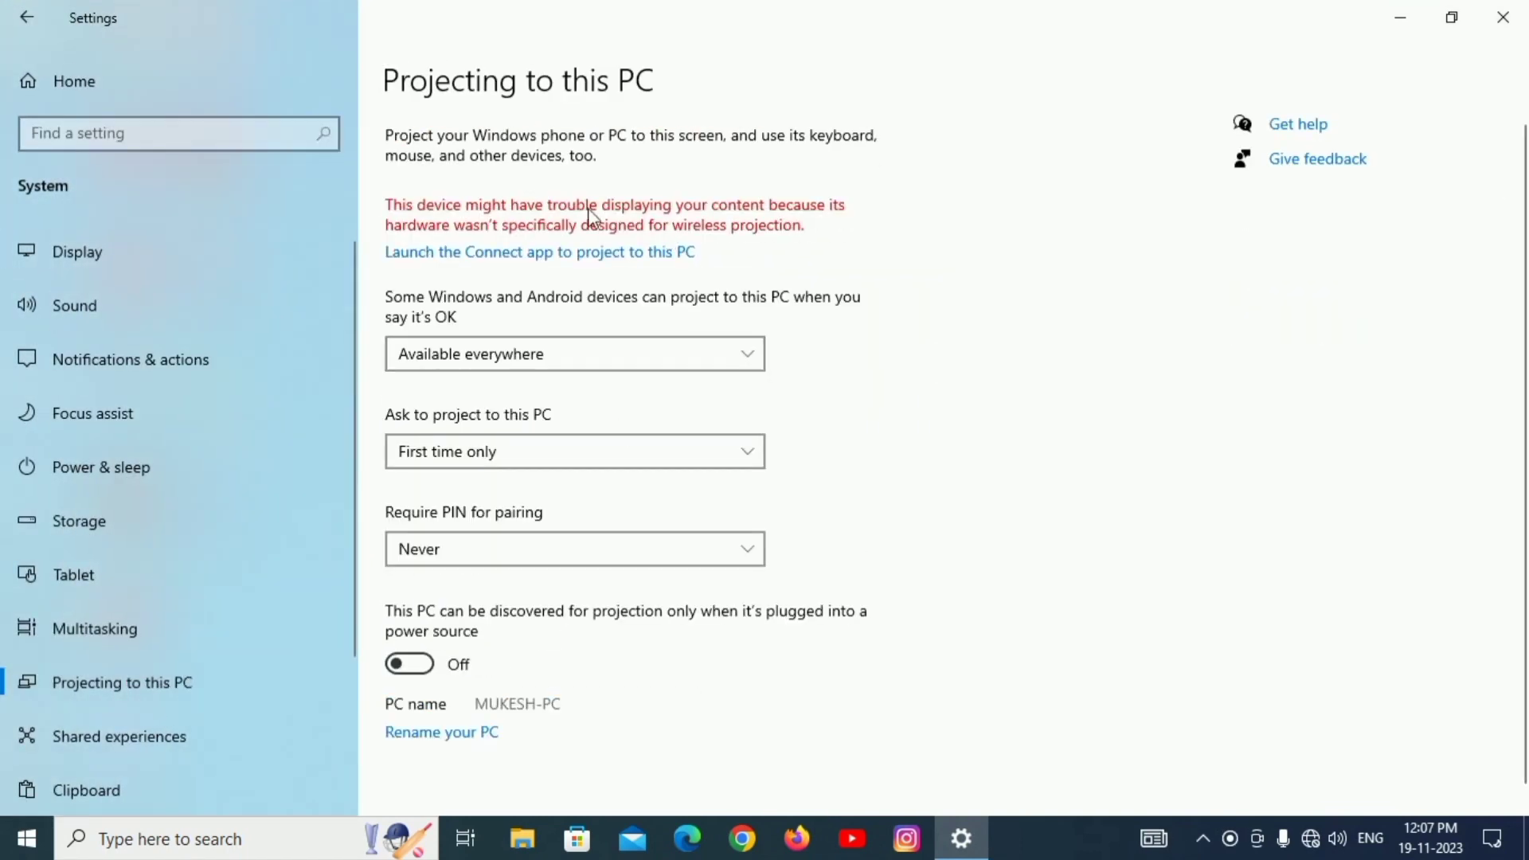